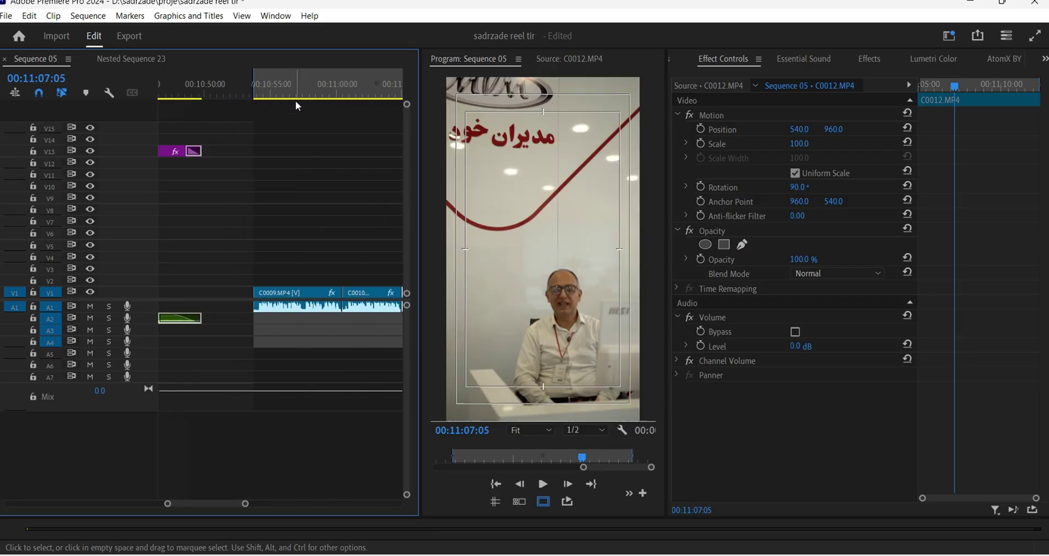
Duplicate the logo, 7.PNG and Adjustment Layer overlays from the previous section onto V7 to V9 above the C0009 clip's start
click(295, 94)
key(minus)
key(minus)
key(equal)
key(minus)
click(207, 187)
shift+click(205, 176)
shift+click(205, 164)
drag(203, 187, 310, 222)
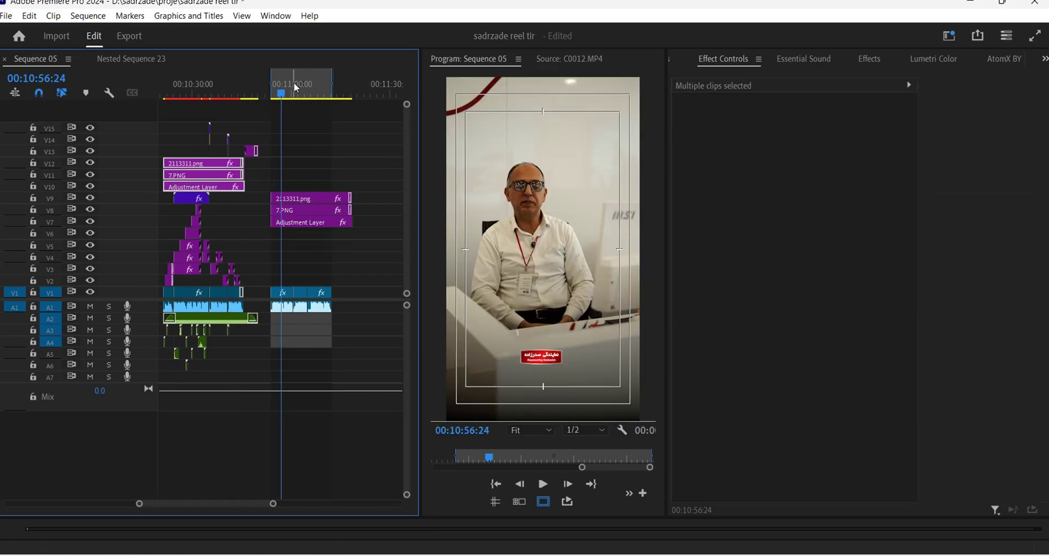
Auto-correct the colour of the C0009 and C0010 clips and raise their highlights and shadows, with C0010's highlights at 22.0
click(288, 88)
key(equal)
key(equal)
click(934, 59)
click(934, 192)
drag(867, 377, 914, 378)
drag(869, 396, 905, 399)
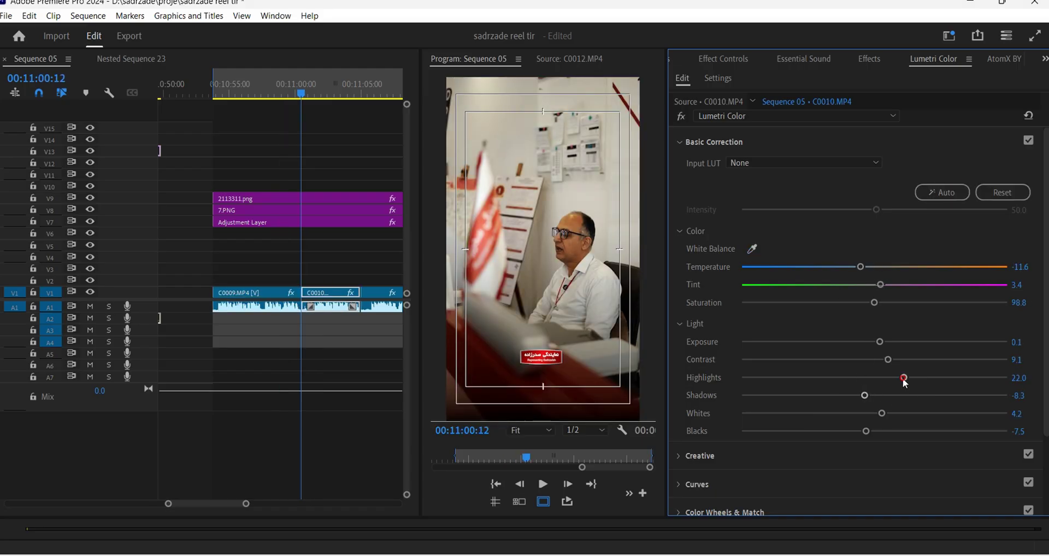
key(Down)
drag(865, 395, 899, 377)
Auto-correct the C0012 clip, sample its white balance from the wall, set highlights to 18.3 and shadows to 35.4, and save
click(943, 192)
click(753, 249)
click(563, 170)
drag(867, 396, 921, 396)
key(space)
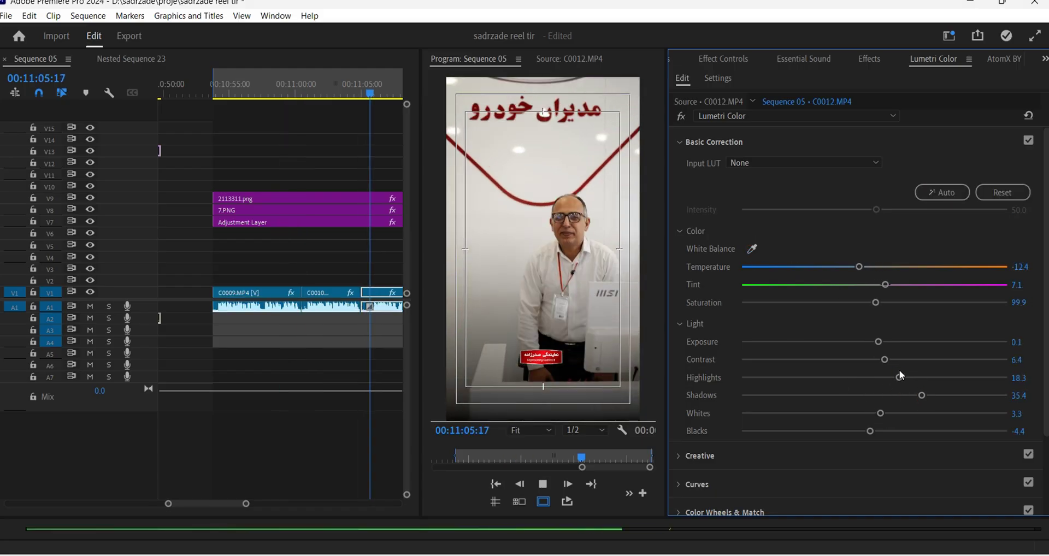
key(ctrl+s)
Trim the three copied overlay layers so they end together with the C0012 clip
key(minus)
key(minus)
drag(358, 235, 324, 219)
key(equal)
key(equal)
click(358, 216)
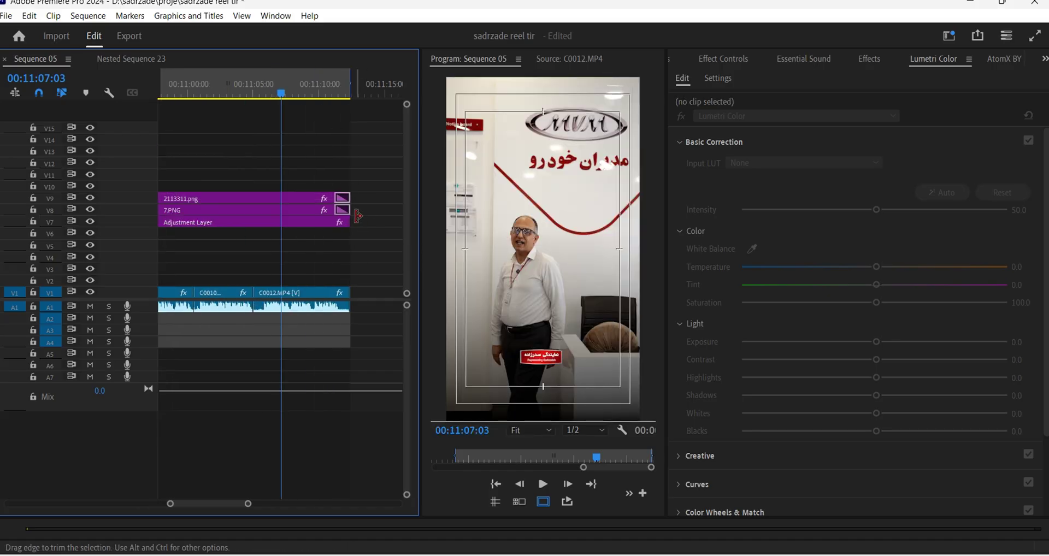
Copy the two-line opening title from the earlier section to the start of the C0009 clip on V3 and V4
key(minus)
key(minus)
click(190, 91)
key(equal)
key(minus)
click(228, 88)
key(equal)
key(equal)
click(274, 83)
click(305, 84)
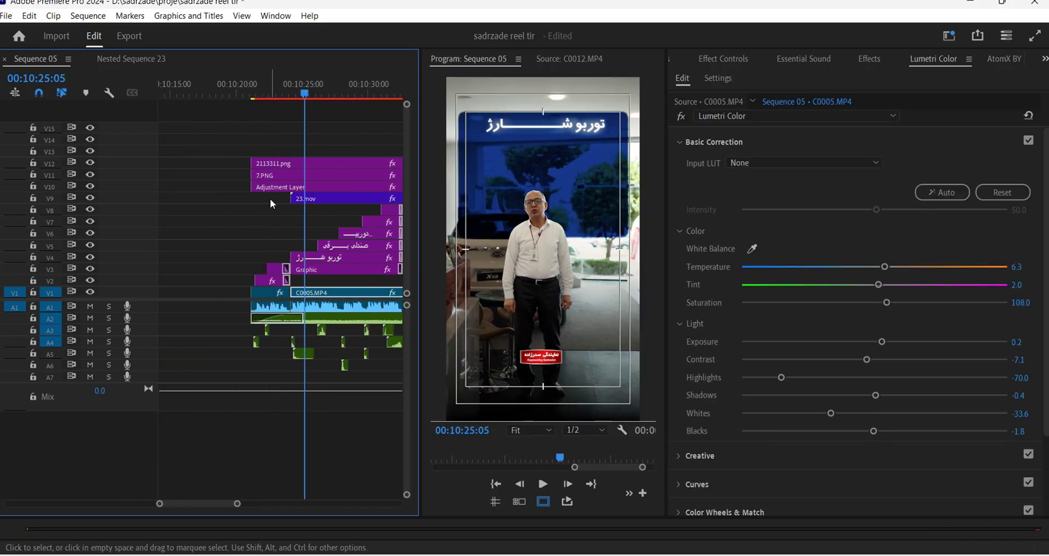
click(275, 85)
key(equal)
drag(239, 266, 294, 281)
scroll(266, 263, down, 10)
click(268, 84)
click(272, 85)
key(space)
click(303, 84)
key(minus)
drag(289, 280, 289, 269)
key(equal)
Replace the text of the white title line on V3 with "اگه دنبال خرید"
click(243, 86)
key(space)
key(space)
click(259, 269)
click(724, 59)
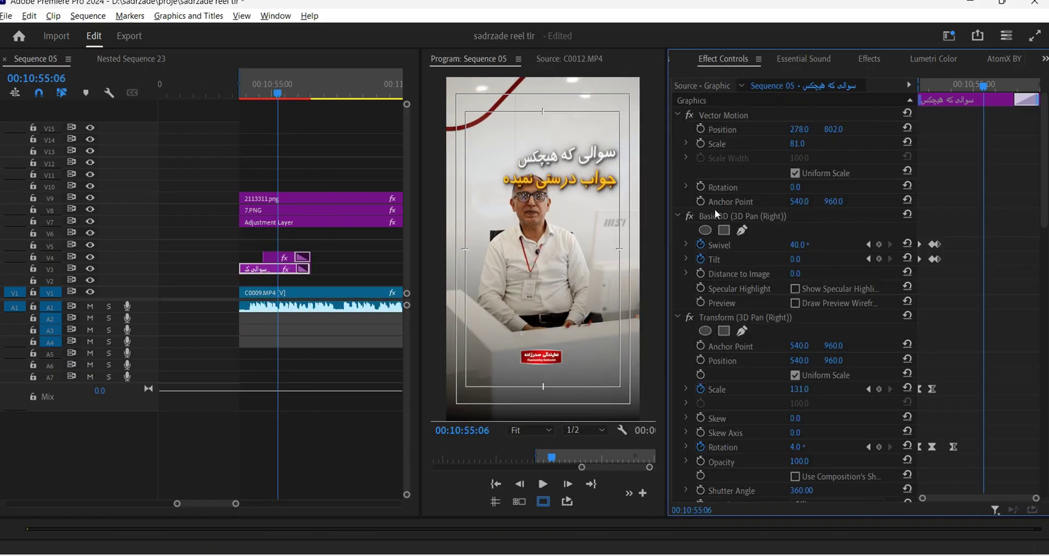
click(678, 216)
click(678, 230)
click(570, 185)
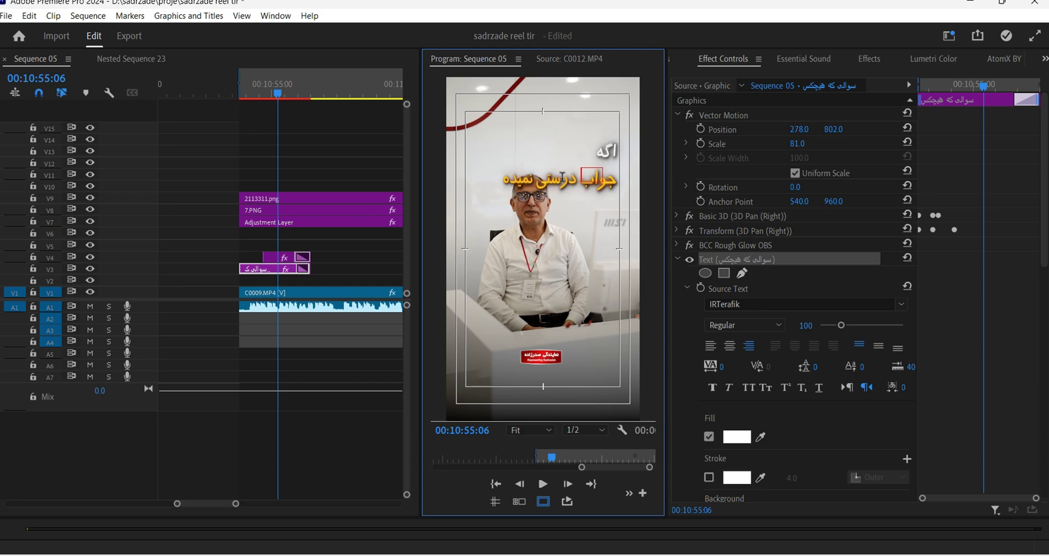
text(اگه دنبال خرید)
key(Escape)
Replace the text of the yellow title line on V4 with "X55 pro"
click(279, 257)
click(724, 59)
click(677, 216)
click(677, 230)
double_click(561, 203)
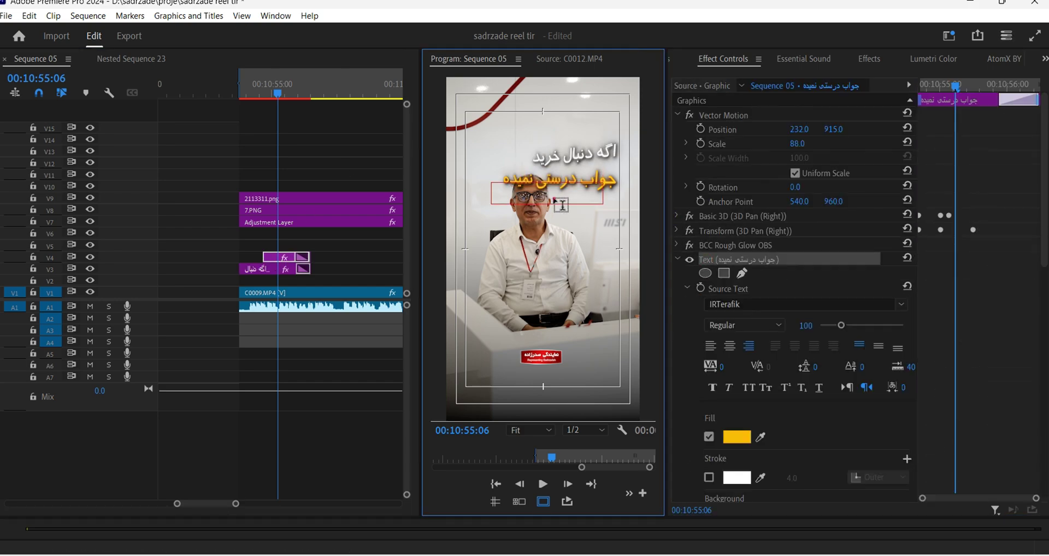
text(X%%)
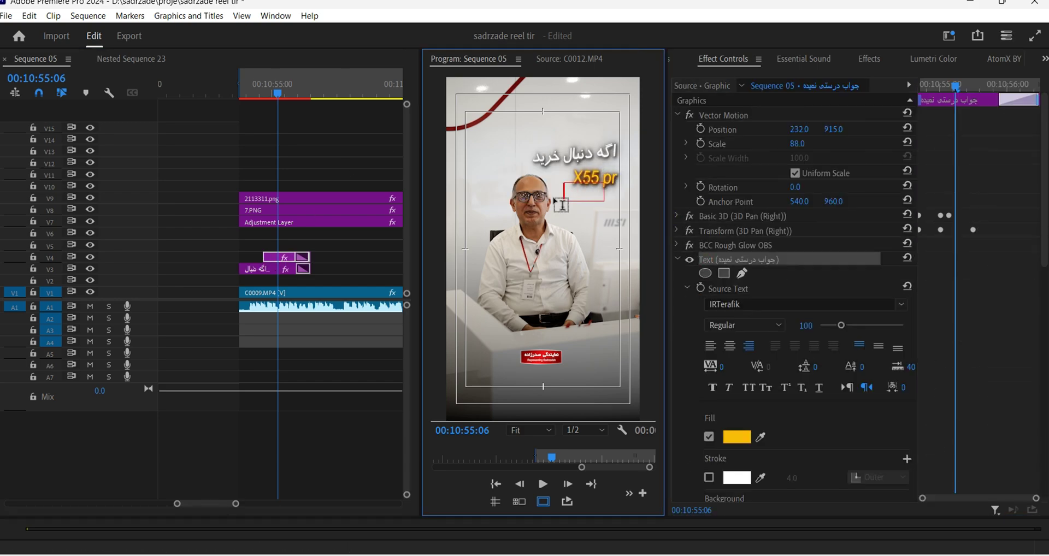
Set the "X55 pro" text size to 145 and give it a bolder font
click(739, 294)
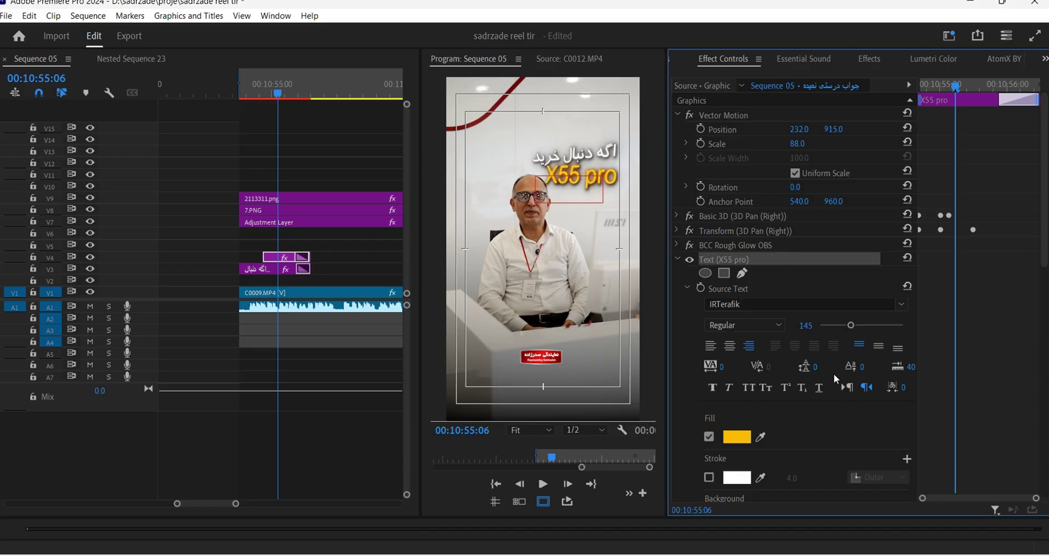
scroll(834, 374, down, 6)
scroll(786, 312, up, 5)
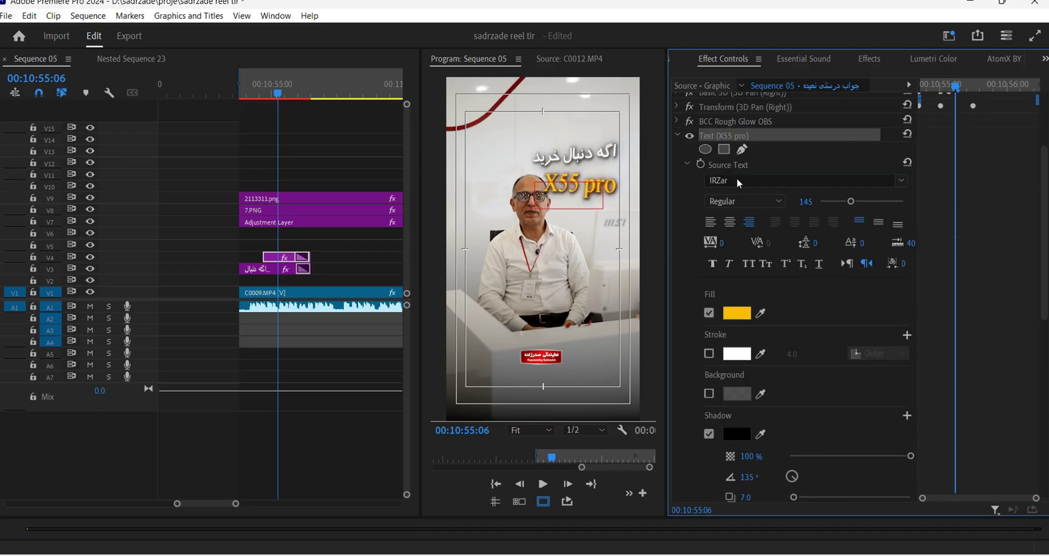
click(306, 153)
Try several fonts on the "اگه دنبال خرید" title, including MRT_Advertising Extra Bold, MRT_Curves and F_doran
click(298, 269)
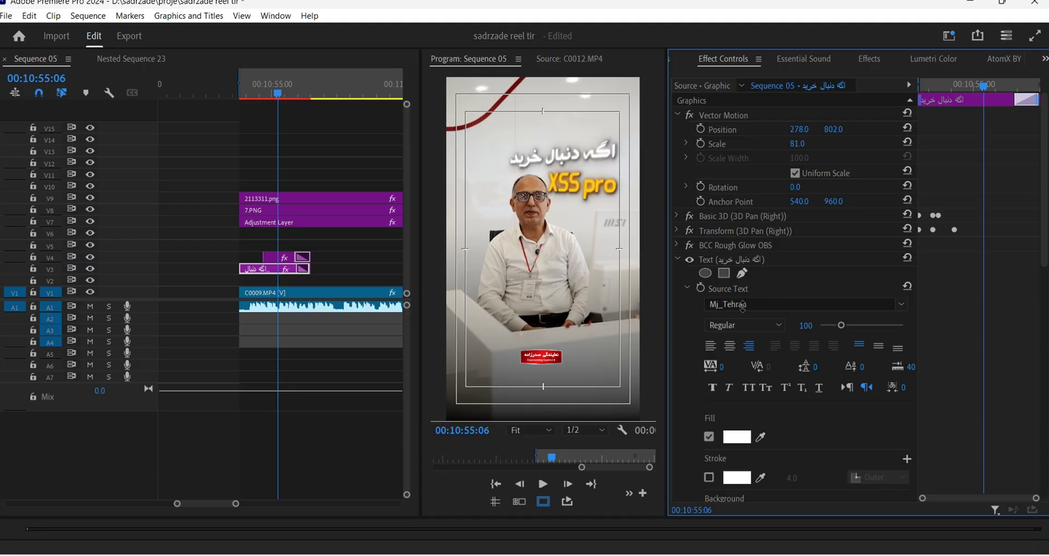
scroll(743, 307, down, 5)
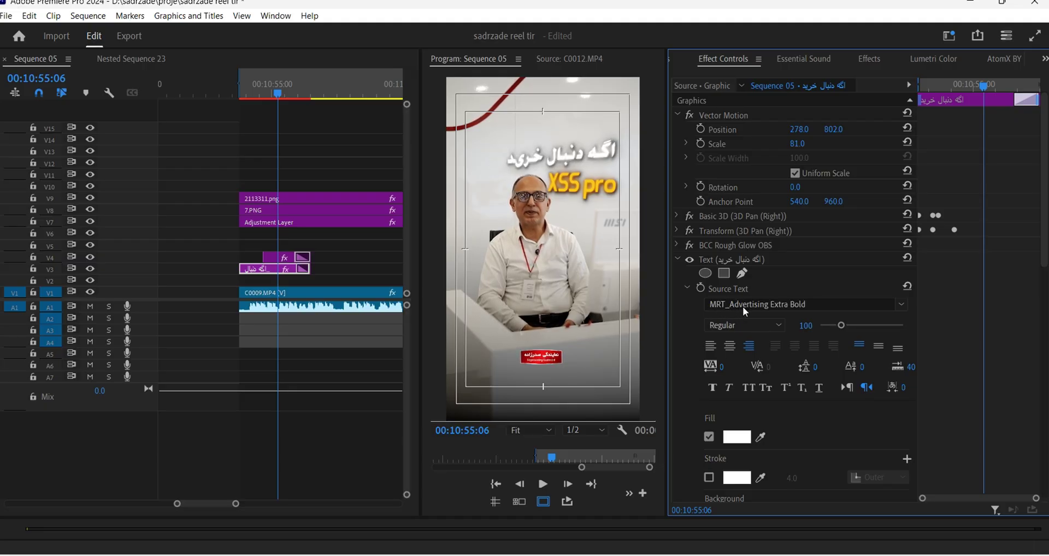
scroll(742, 307, down, 2)
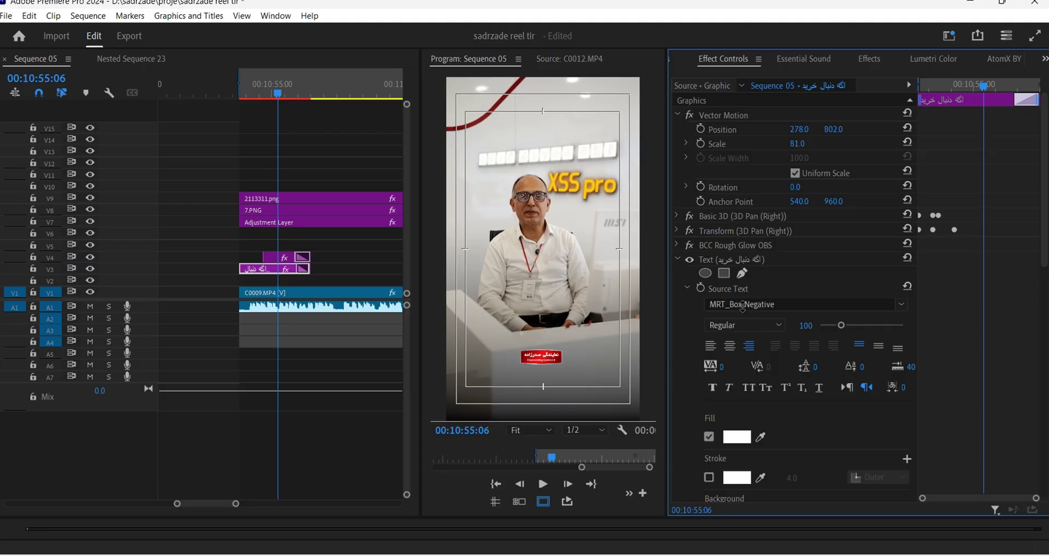
scroll(742, 307, down, 2)
click(743, 306)
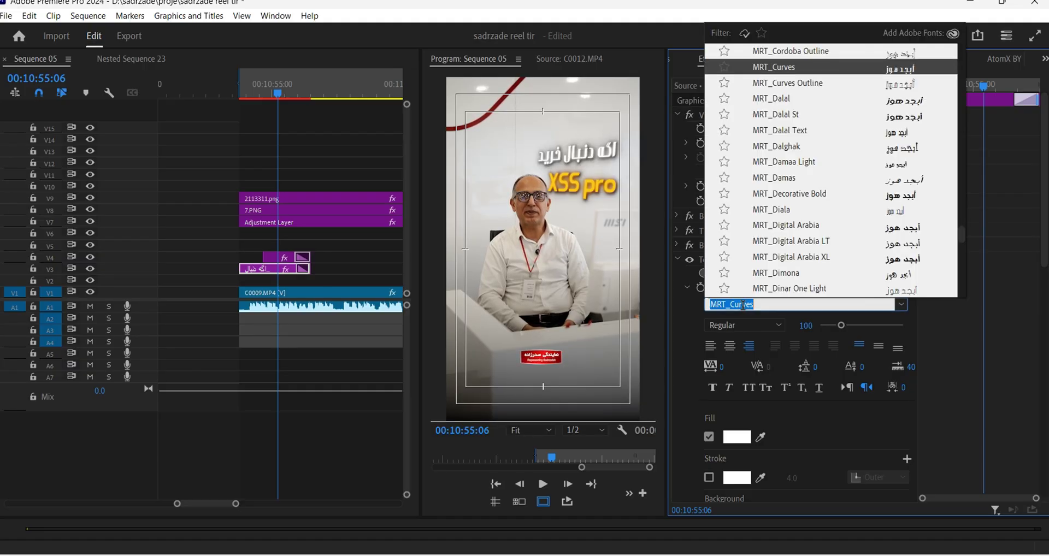
text(dor)
click(767, 85)
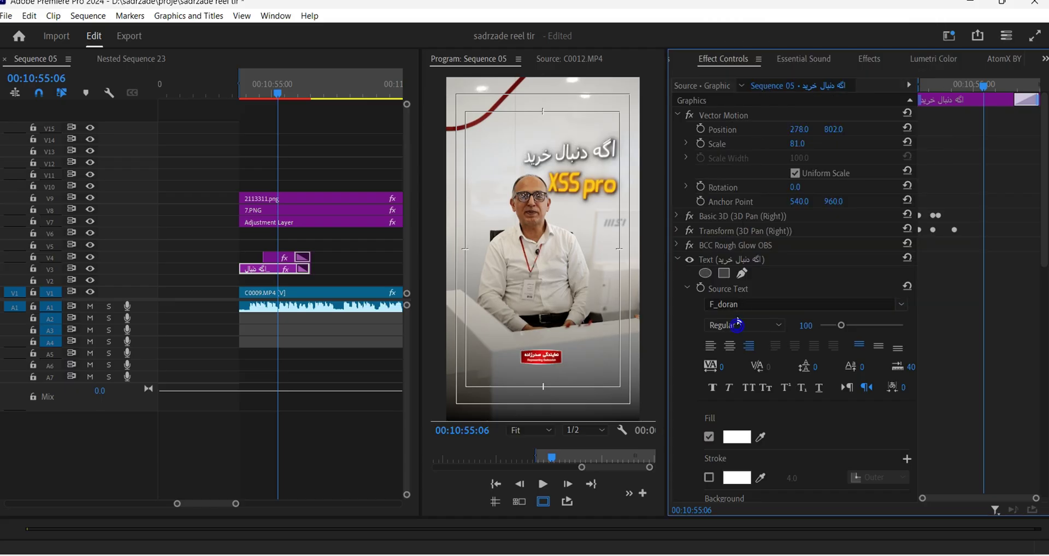
Set the font of the "اگه دنبال خرید" title to Digi Craft Ultra Black
click(738, 304)
scroll(737, 304, up, 1)
text(do)
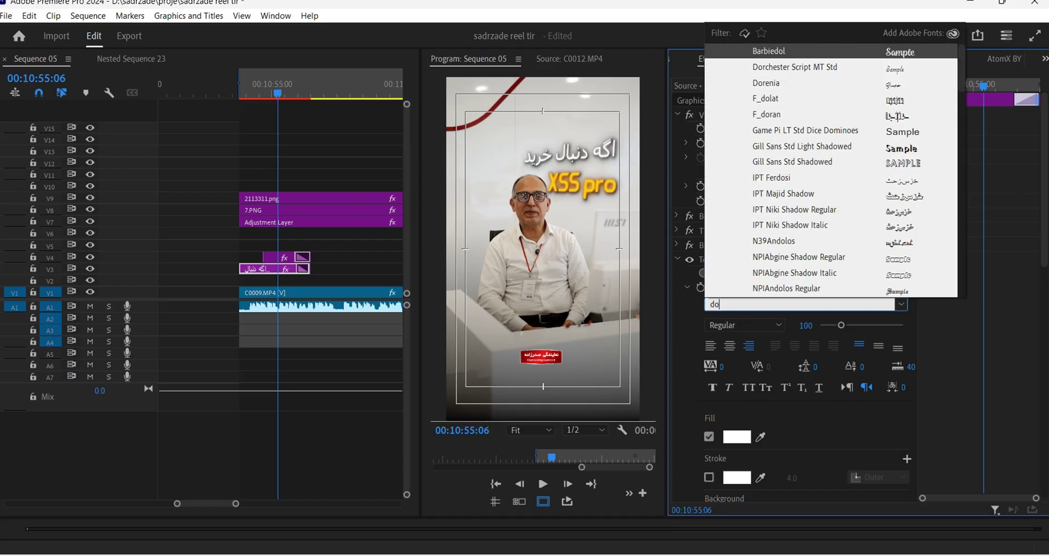
text(r)
click(778, 100)
click(733, 313)
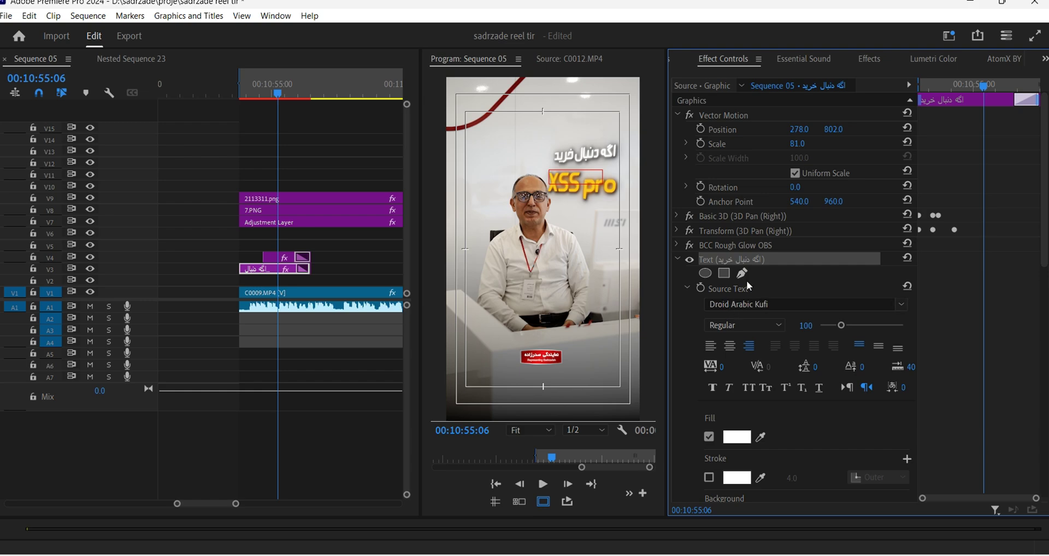
click(737, 308)
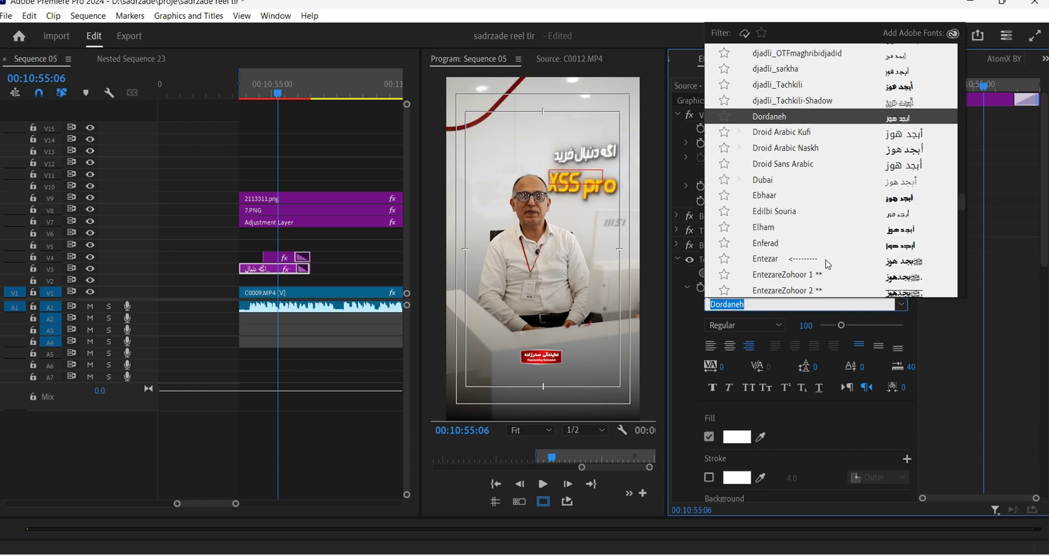
scroll(962, 194, up, 3)
scroll(962, 193, up, 1)
click(787, 135)
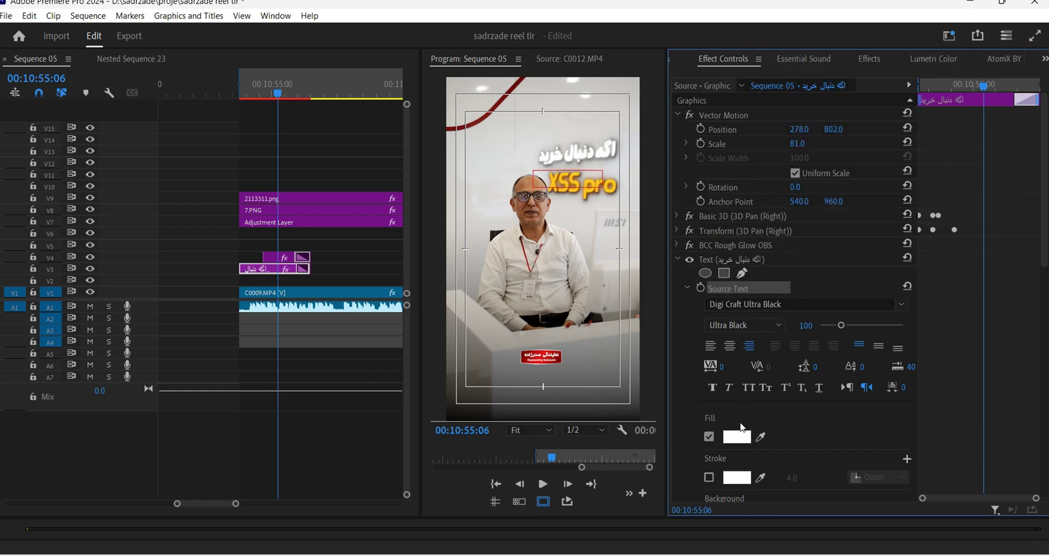
Fill the "اگه دنبال خرید" title with light red (FF9292) and play the title animation from the clip's start
click(739, 436)
click(413, 210)
click(736, 436)
drag(276, 402, 181, 427)
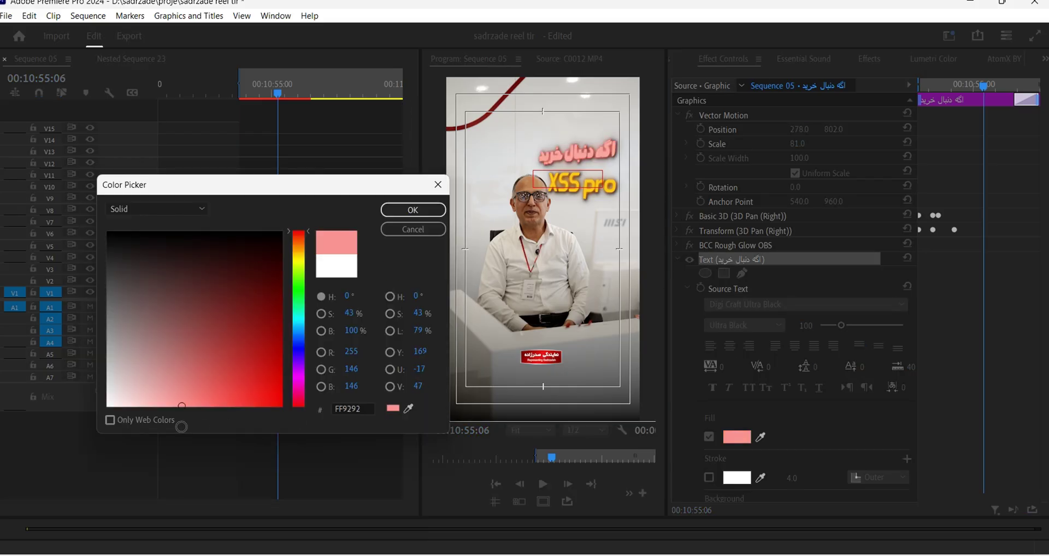
click(415, 215)
click(241, 94)
key(space)
click(246, 94)
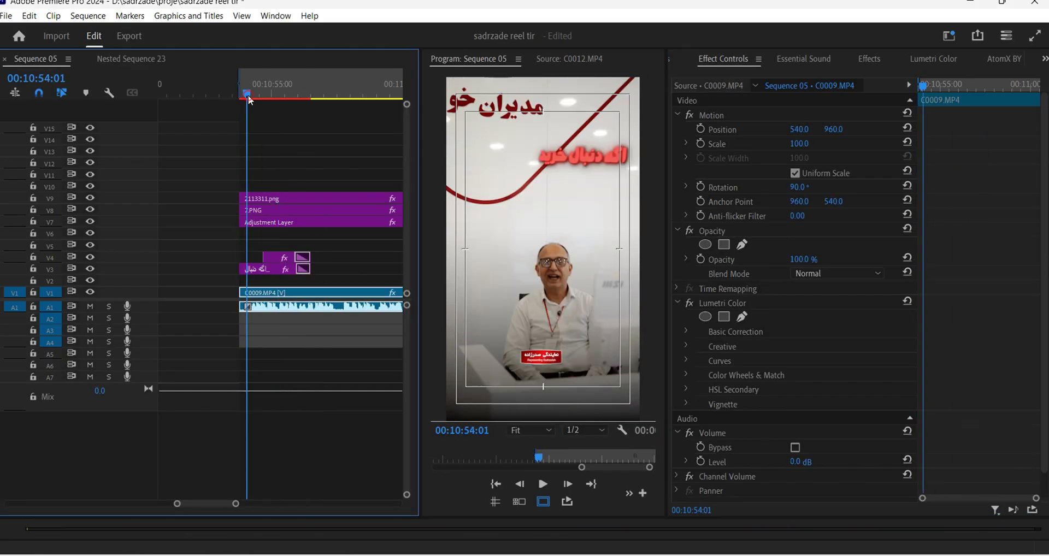
key(space)
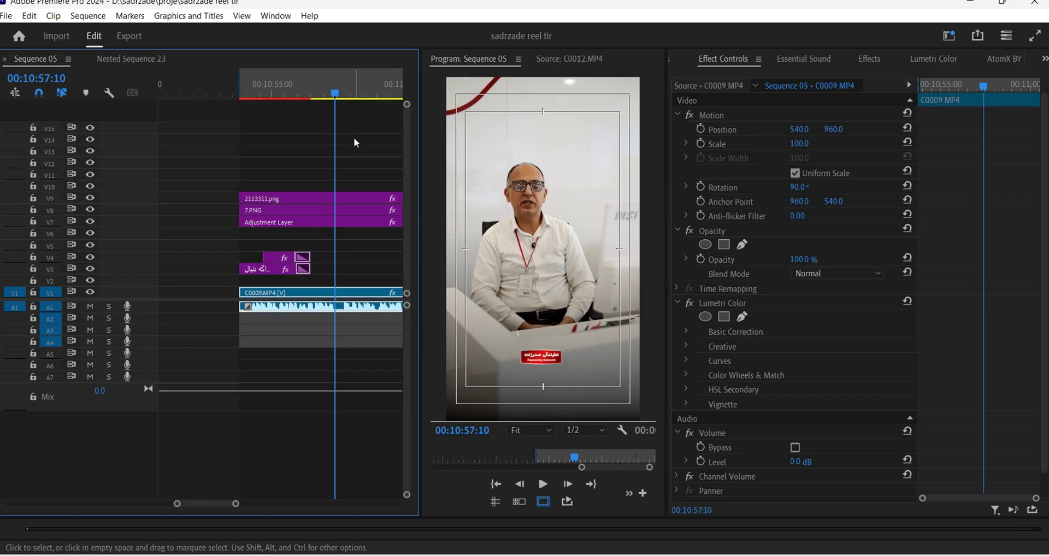
key(space)
Copy the "زیـــر" and "2 میلیارد" title pair from the earlier section to V2 and V3, just after the first titles
mouse_move(320, 91)
mouse_down()
mouse_move(300, 89)
mouse_move(318, 90)
mouse_up()
key(minus)
key(minus)
key(minus)
key(minus)
click(237, 90)
key(equal)
key(equal)
key(equal)
drag(239, 90, 365, 120)
key(equal)
drag(289, 230, 273, 260)
drag(273, 258, 333, 236)
drag(334, 235, 292, 282)
click(274, 81)
key(space)
key(space)
key(equal)
key(space)
key(space)
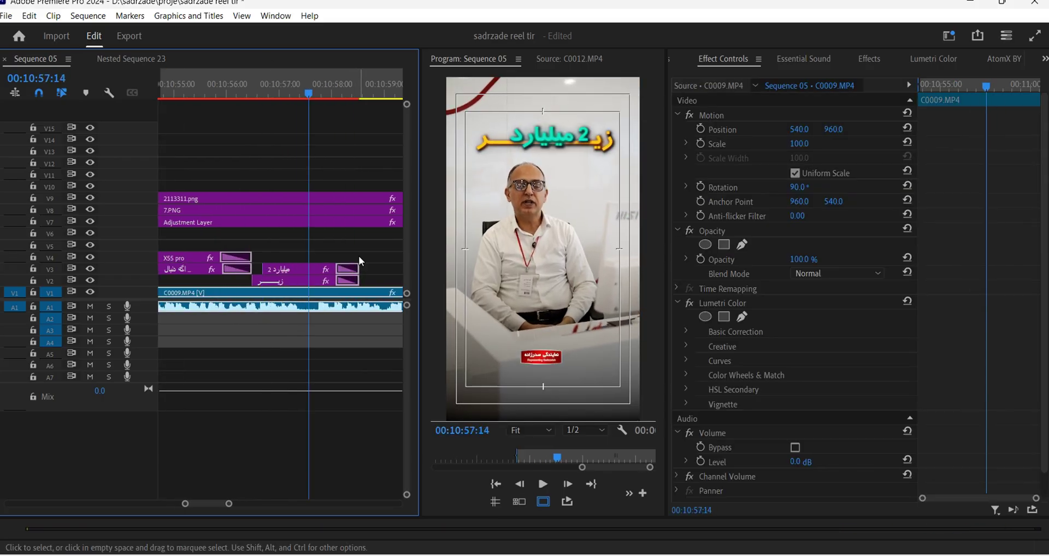
Shorten the ends of the "زیـــر" and "2 میلیارد" titles and check their timing in playback
drag(359, 254, 339, 281)
drag(357, 281, 315, 282)
click(280, 94)
click(1038, 432)
click(272, 90)
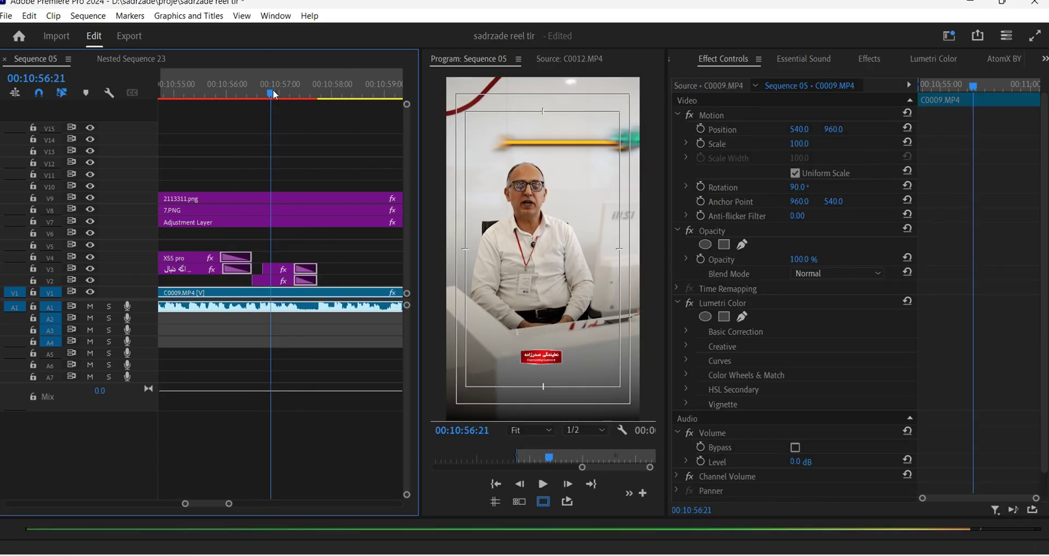
key(space)
key(space)
Move the "زیـــر" and "2 میلیارد" titles earlier onto V5 and V6, overlapping the end of the first pair, and play the transition
drag(258, 247, 278, 282)
drag(273, 280, 206, 246)
click(236, 88)
key(space)
key(space)
click(234, 87)
key(space)
key(space)
click(235, 87)
key(space)
key(space)
click(206, 93)
key(space)
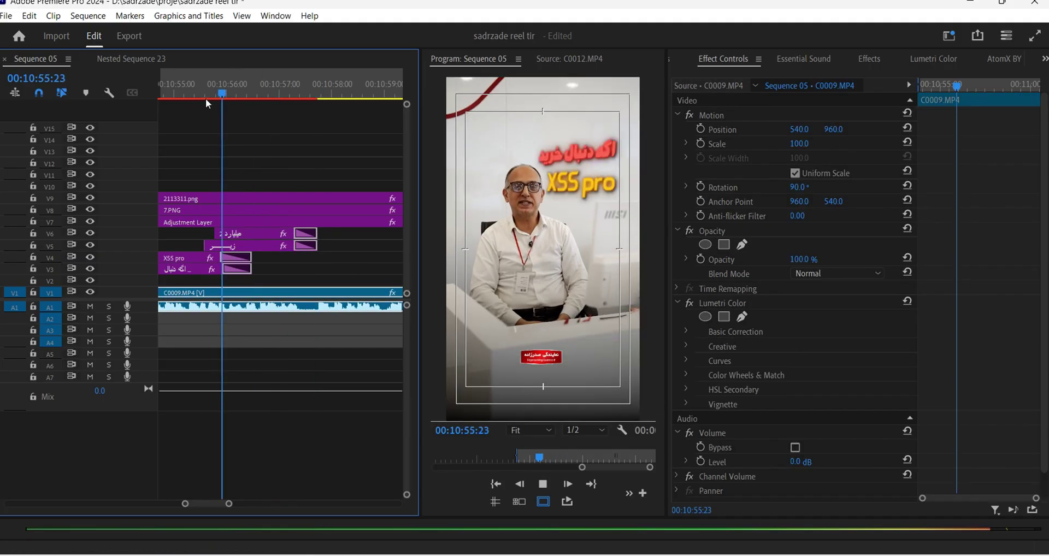
Retime the position keyframes of the "2 میلیارد" title's slide-in Transform effect and play back the animation
click(277, 91)
click(251, 233)
click(759, 216)
click(678, 216)
drag(961, 240, 935, 259)
scroll(953, 284, down, 10)
scroll(951, 286, down, 5)
scroll(949, 287, up, 15)
click(201, 92)
key(space)
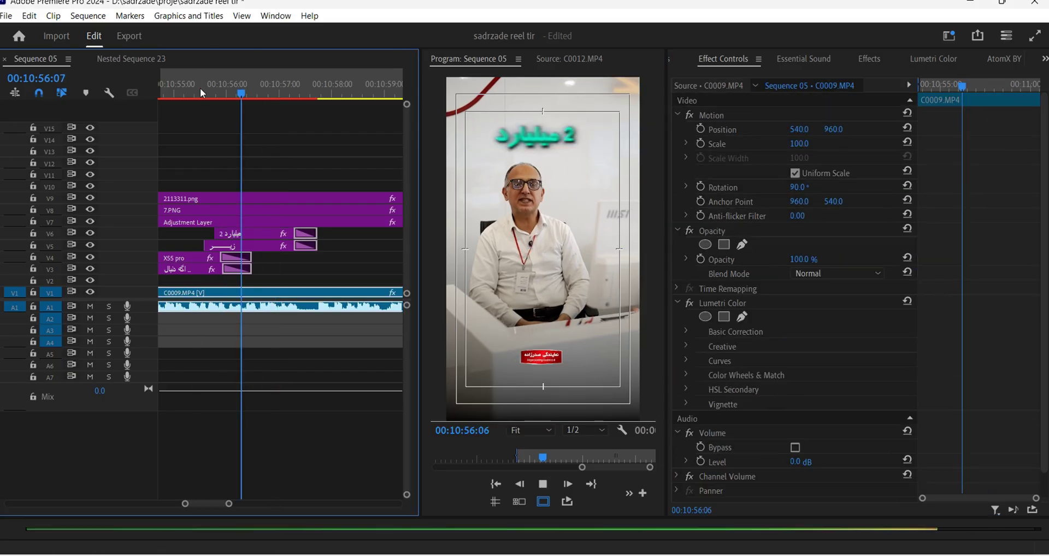
key(space)
Adjust the position keyframes of the "زیـــر" title's slide-in Transform effect
click(251, 246)
click(677, 217)
click(970, 259)
Shift the "زیـــر" and "2 میلیارد" titles slightly later on V5 and V6 and play back the result
drag(198, 232, 273, 244)
click(215, 88)
key(space)
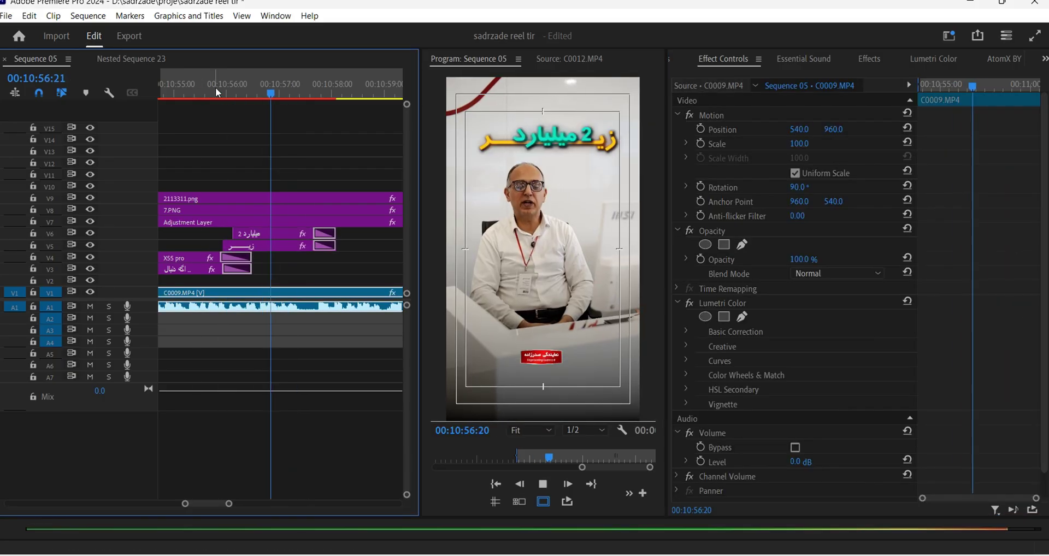
click(211, 87)
key(space)
click(272, 85)
Retype the V5 title as "ســـه" and the V6 title as "نکته"
click(271, 245)
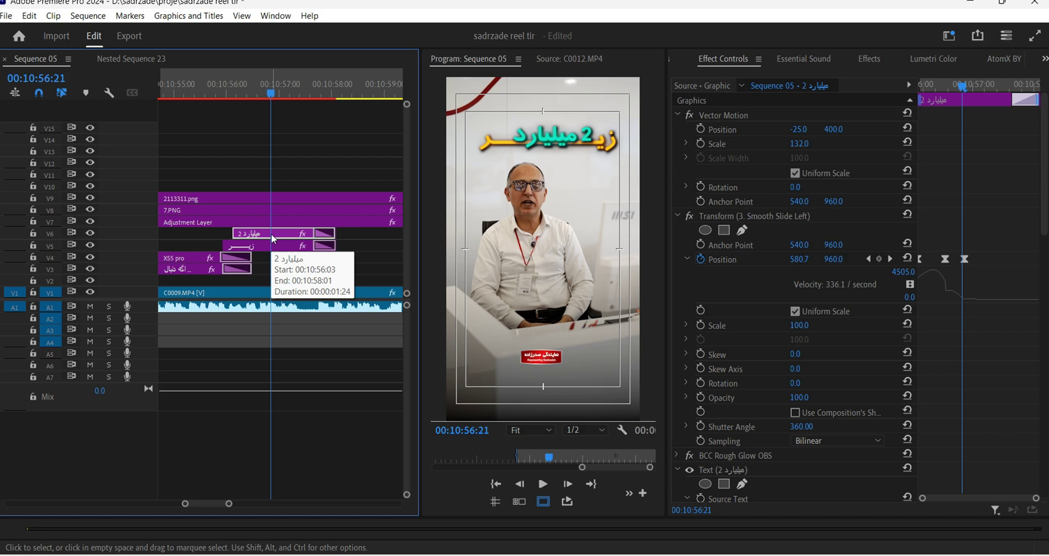
click(493, 141)
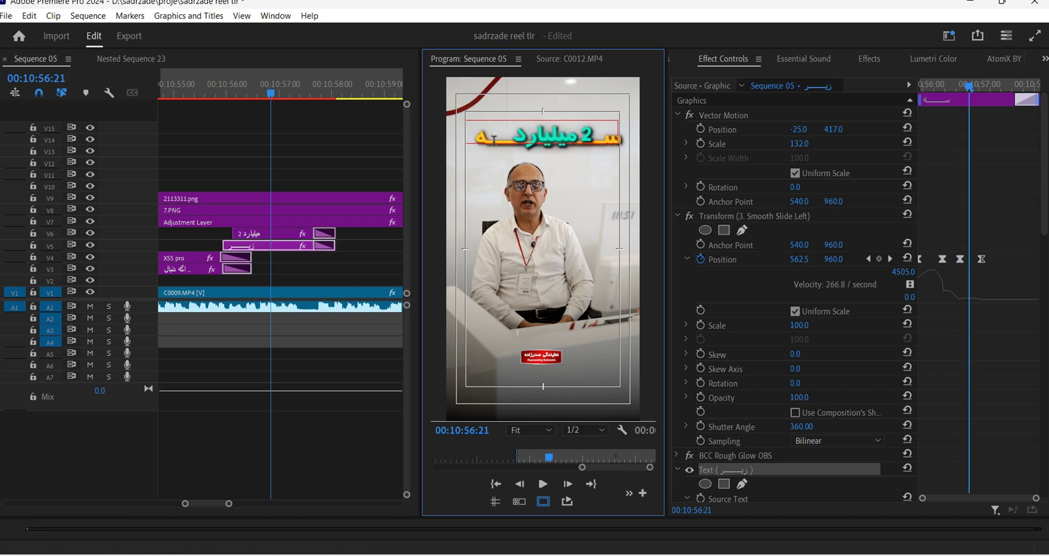
click(535, 144)
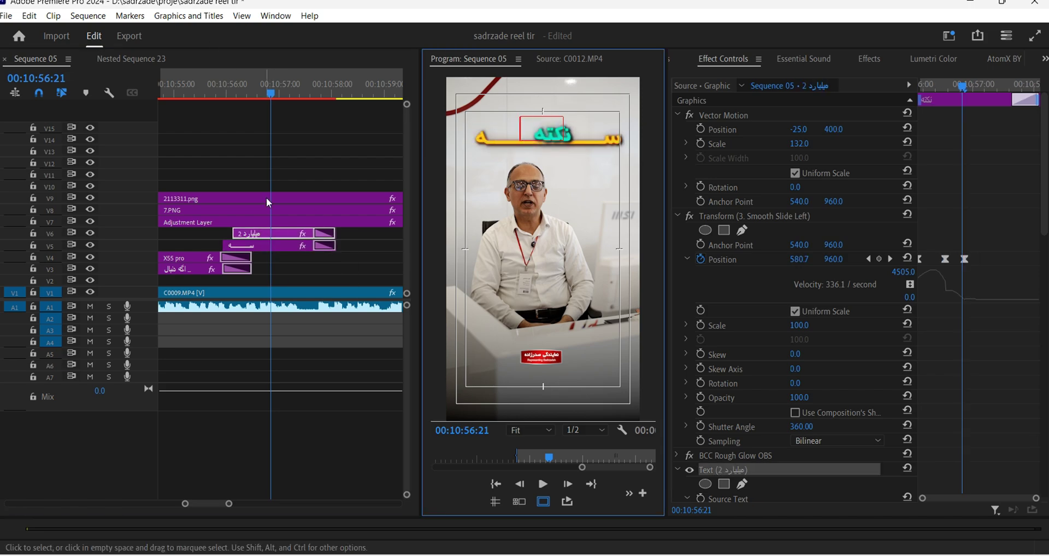
click(502, 144)
click(317, 157)
Adjust the horizontal position of the "ســـه" title on V5 and play back both titles
click(273, 247)
drag(798, 129, 774, 130)
click(273, 234)
click(212, 80)
key(space)
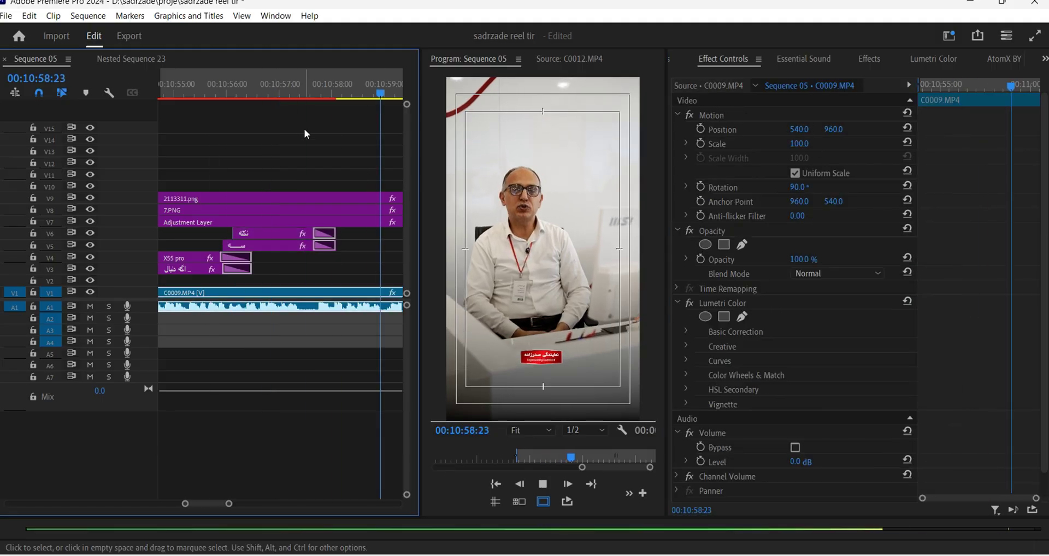
Copy the "توربو شــارژ" title from the earlier section and place it on V3 right after the "ســـه" and "نکته" titles
key(minus)
click(241, 83)
key(space)
click(251, 88)
click(321, 147)
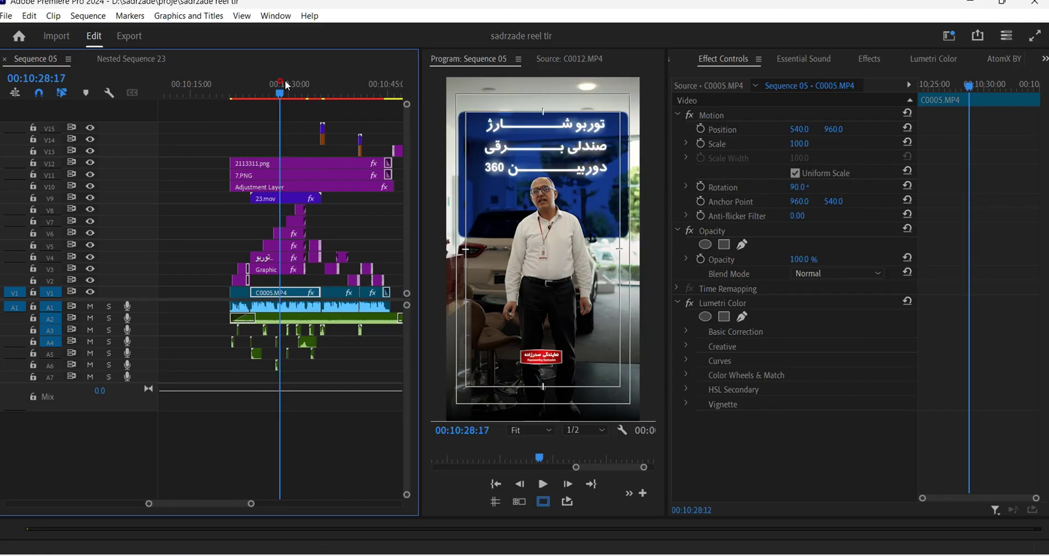
drag(284, 80, 222, 110)
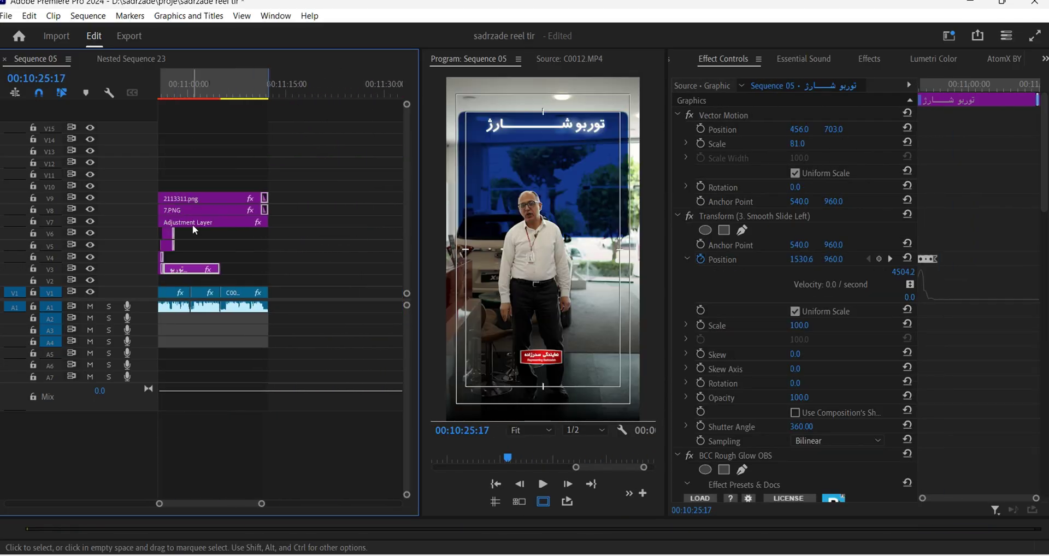
drag(287, 269, 299, 272)
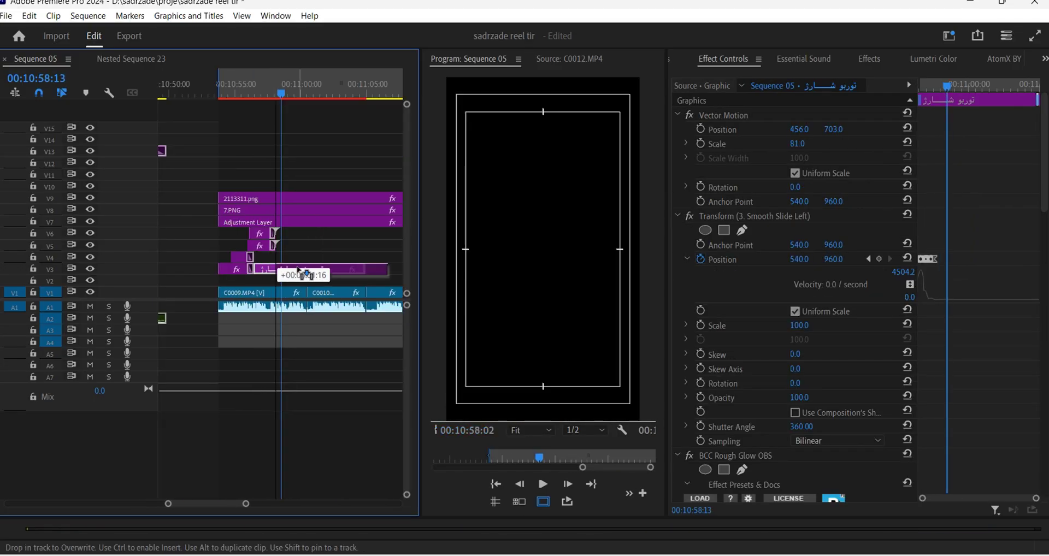
drag(299, 271, 301, 270)
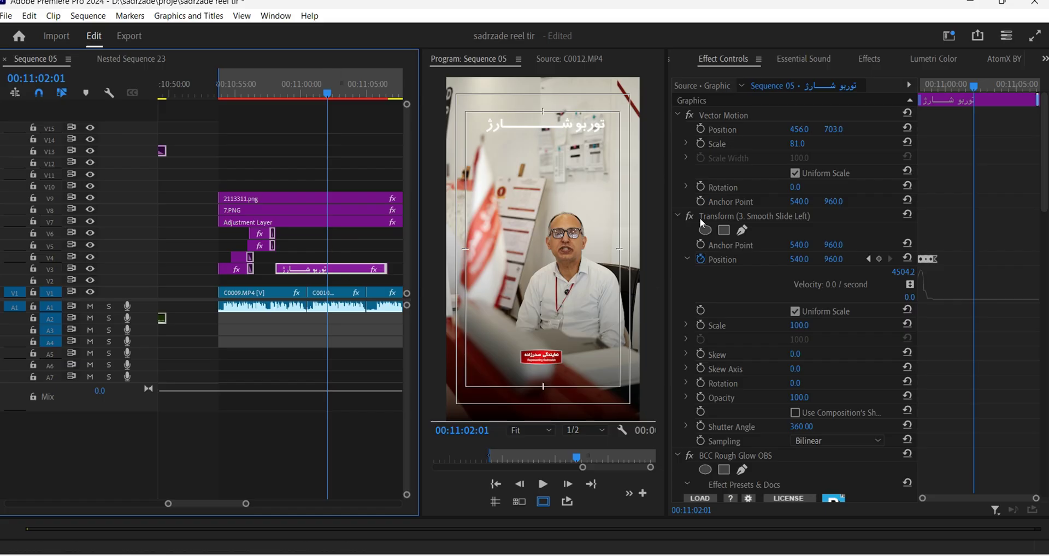
Give the copied V3 title an amber-yellow fill and retype it as "باید صبر داشته باشید مشتری زیاد داره"
click(678, 216)
click(678, 231)
click(736, 423)
click(299, 315)
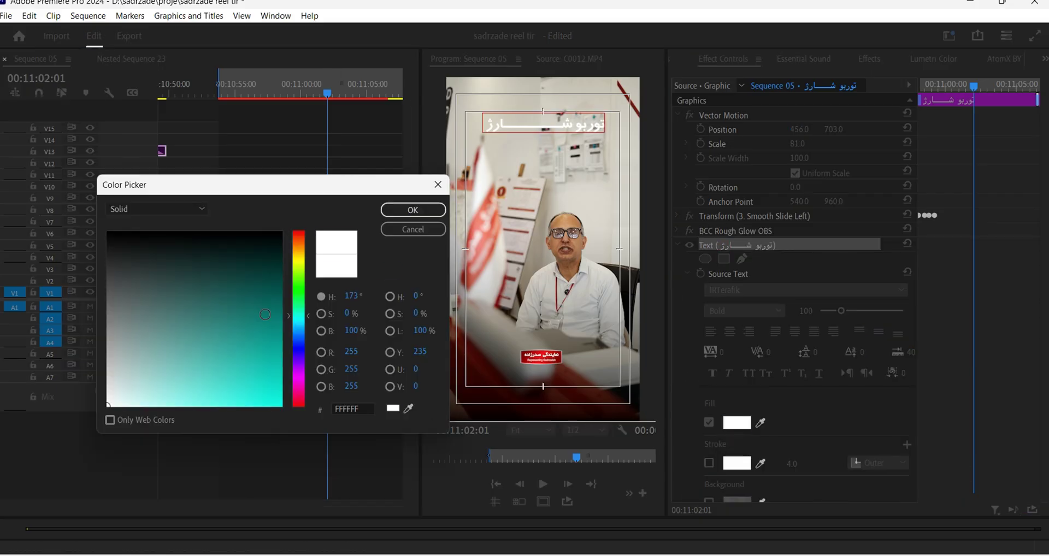
mouse_move(277, 322)
mouse_down()
mouse_move(281, 288)
mouse_move(282, 307)
mouse_up()
drag(278, 377, 275, 418)
drag(299, 297, 299, 252)
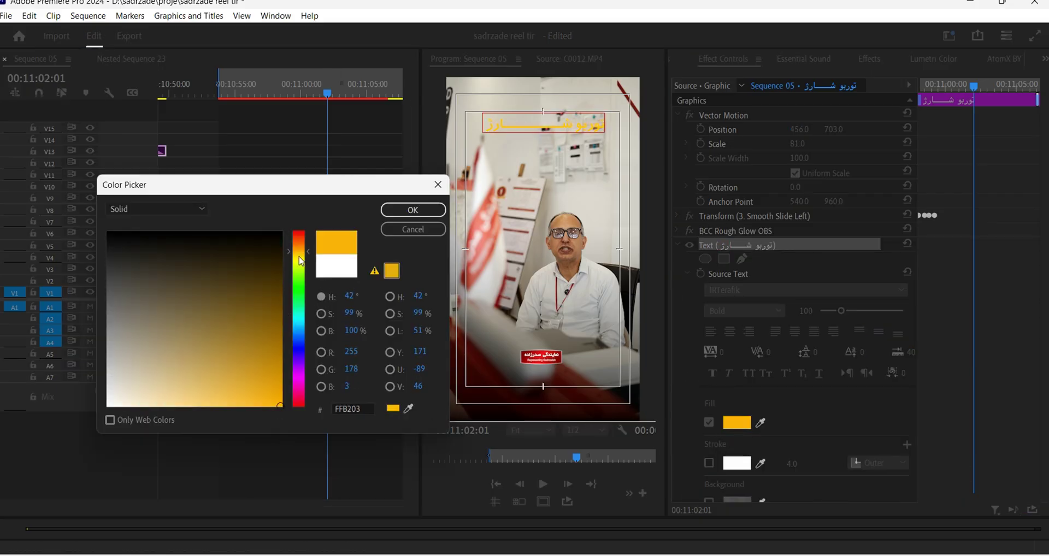
drag(280, 328, 283, 241)
key(Escape)
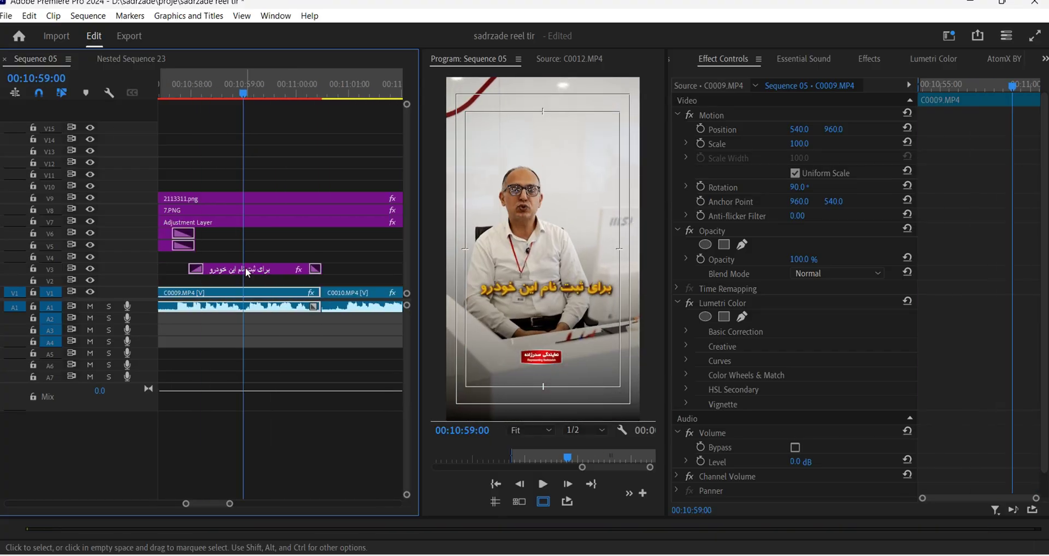
click(503, 292)
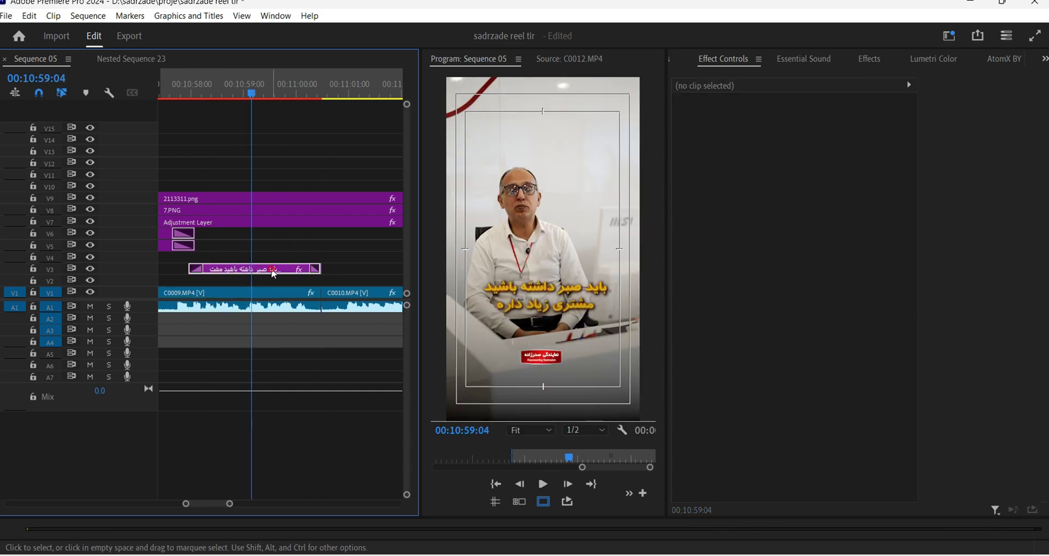
Duplicate the yellow title onto V4, raise the copy in the frame and make it a cyan title reading "چون"
click(271, 267)
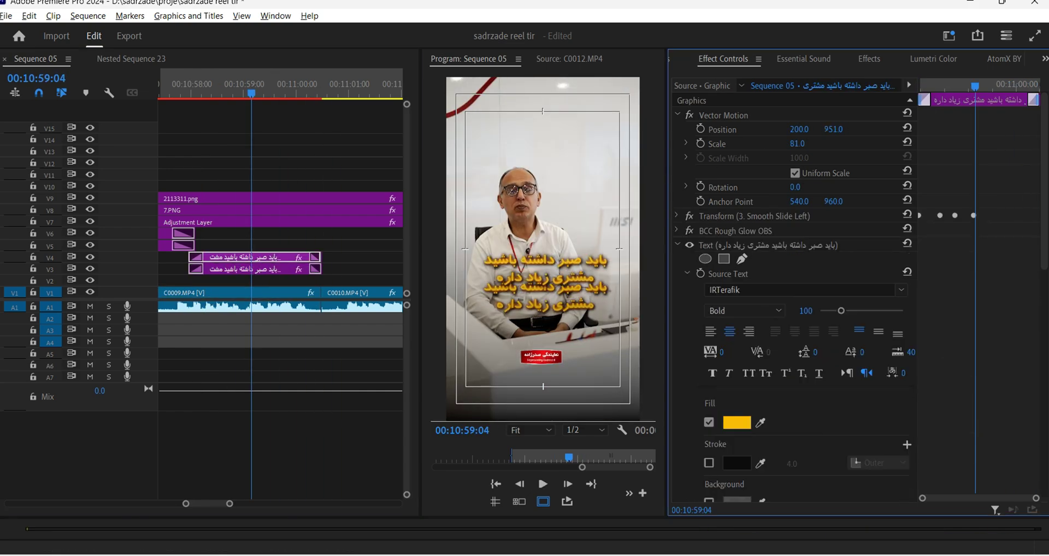
click(751, 245)
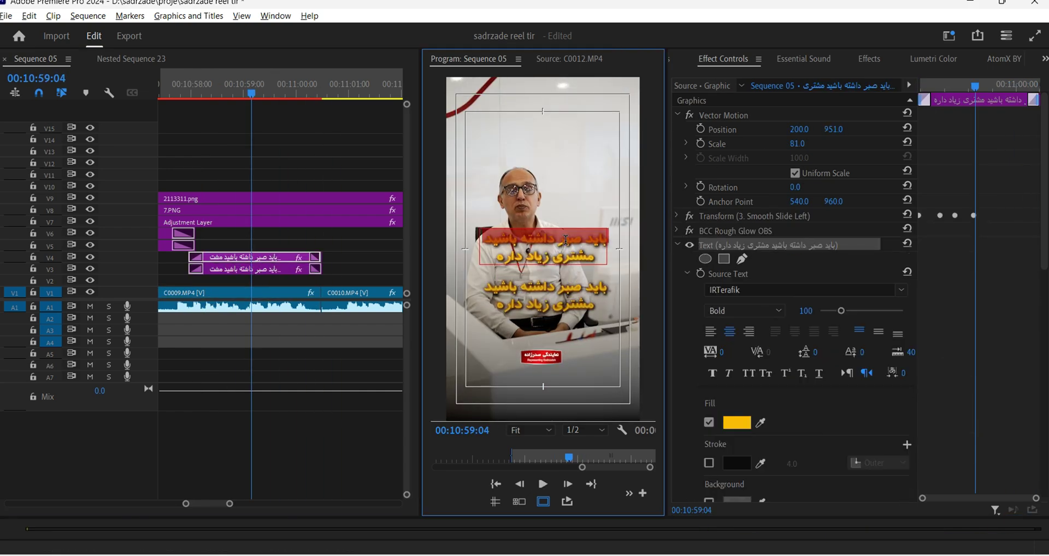
click(738, 423)
click(296, 322)
click(412, 211)
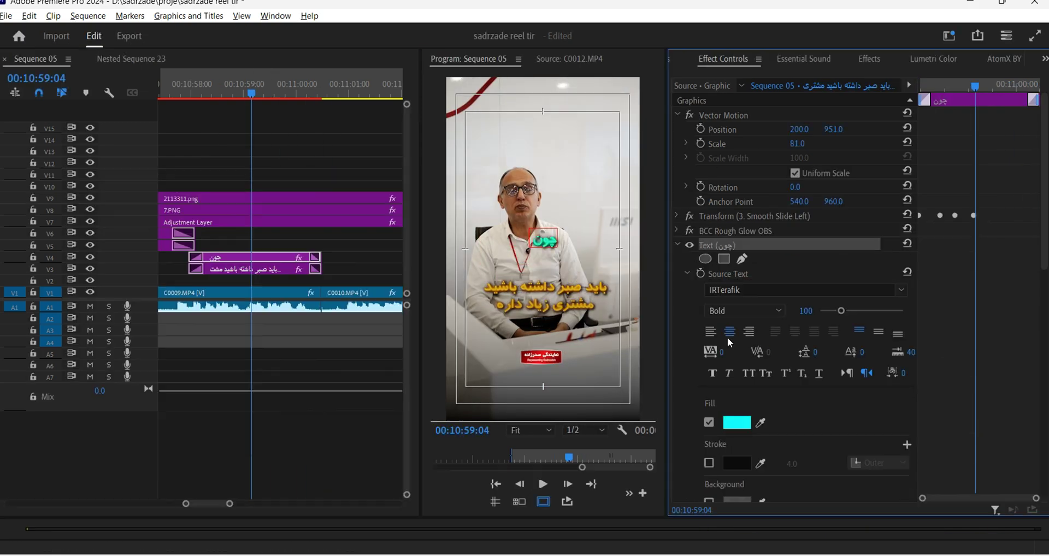
Restyle "چون" in a larger, heavier font, move its clip to V2 behind the yellow text and set its text position to 1310, 1376
scroll(735, 186, down, 3)
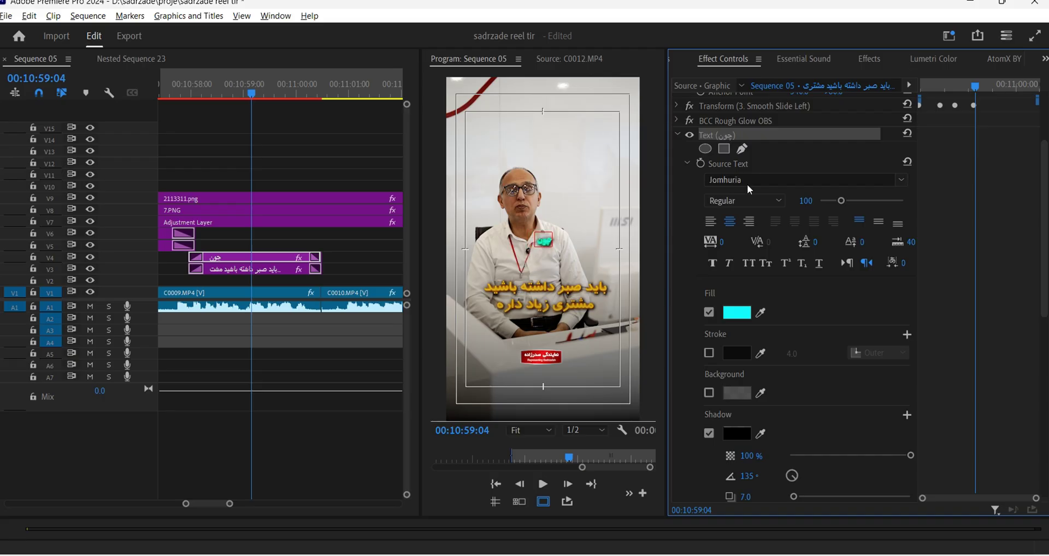
scroll(878, 204, down, 5)
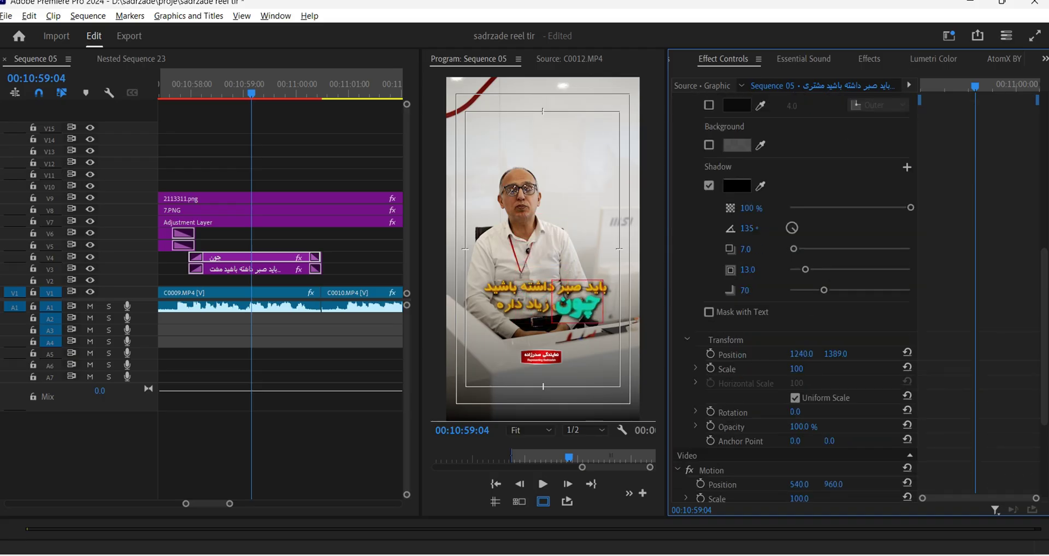
drag(802, 354, 832, 354)
drag(239, 258, 239, 281)
drag(802, 354, 806, 354)
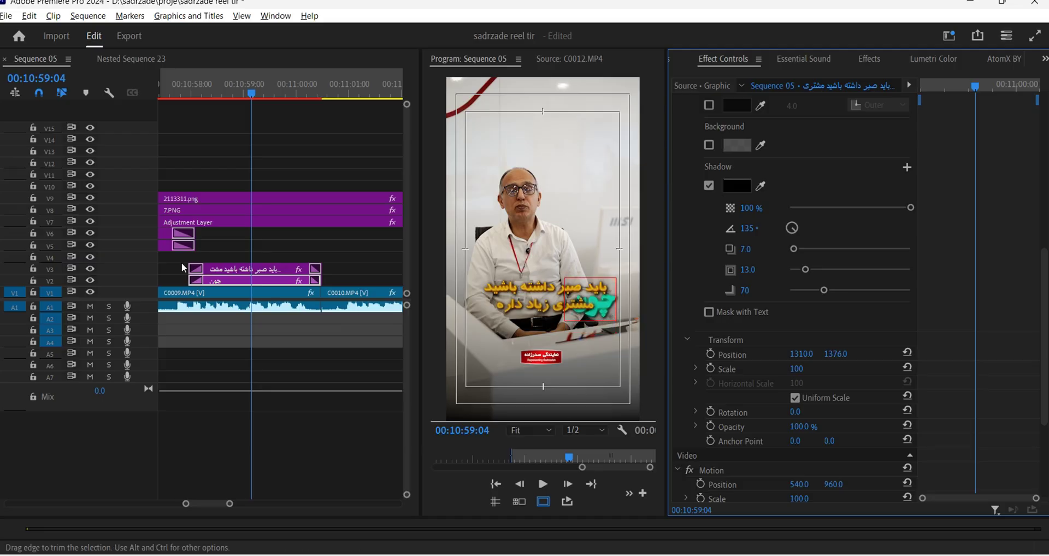
Trim the start of the "چون" title on V2 so it enters after the yellow title, play back the pair and save the project
drag(189, 281, 219, 282)
click(187, 97)
key(space)
key(space)
click(197, 96)
key(space)
key(space)
key(space)
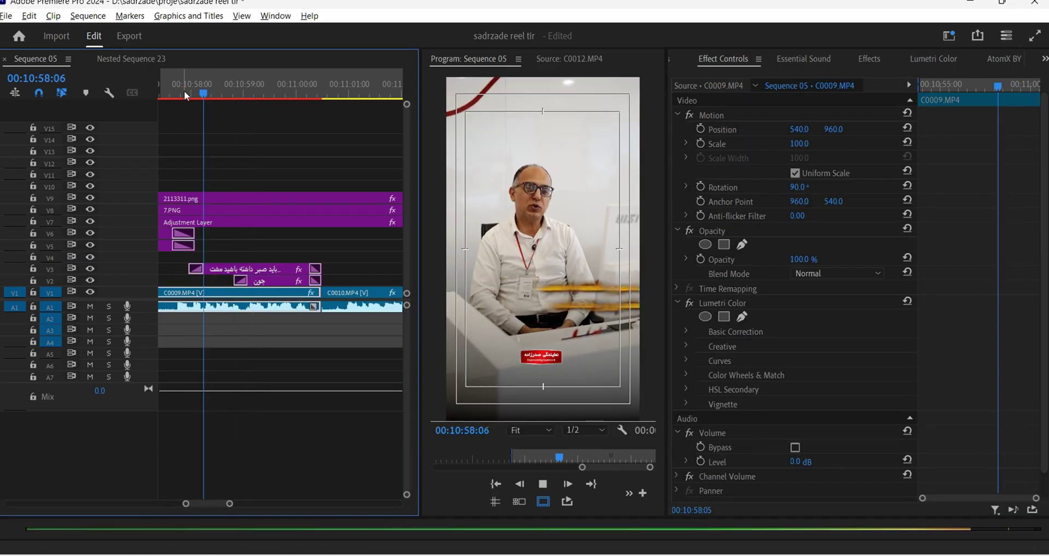
key(ctrl+s)
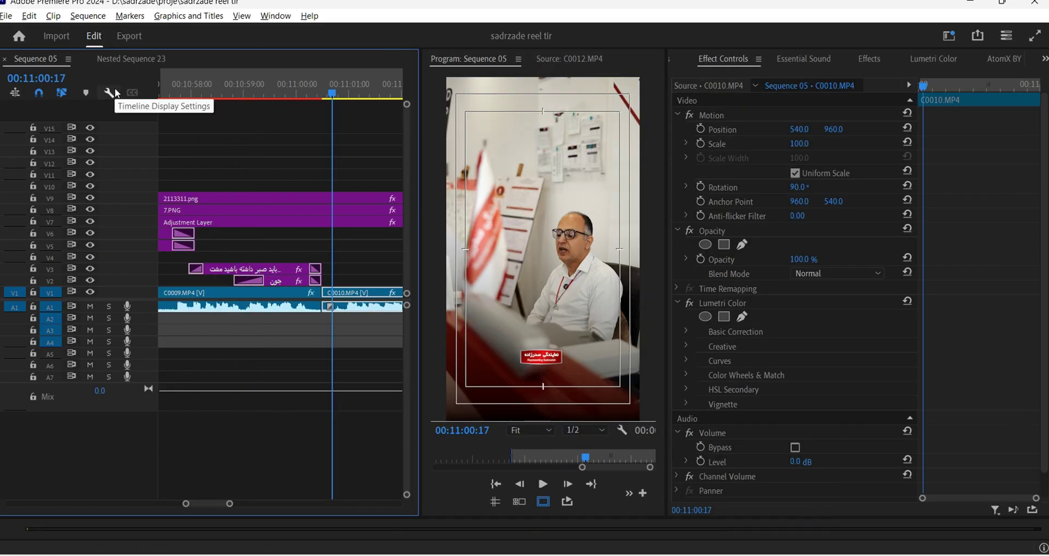
Duplicate the C0010.MP4 clip onto V6 and replace the copy with an After Effects composition
key(space)
key(minus)
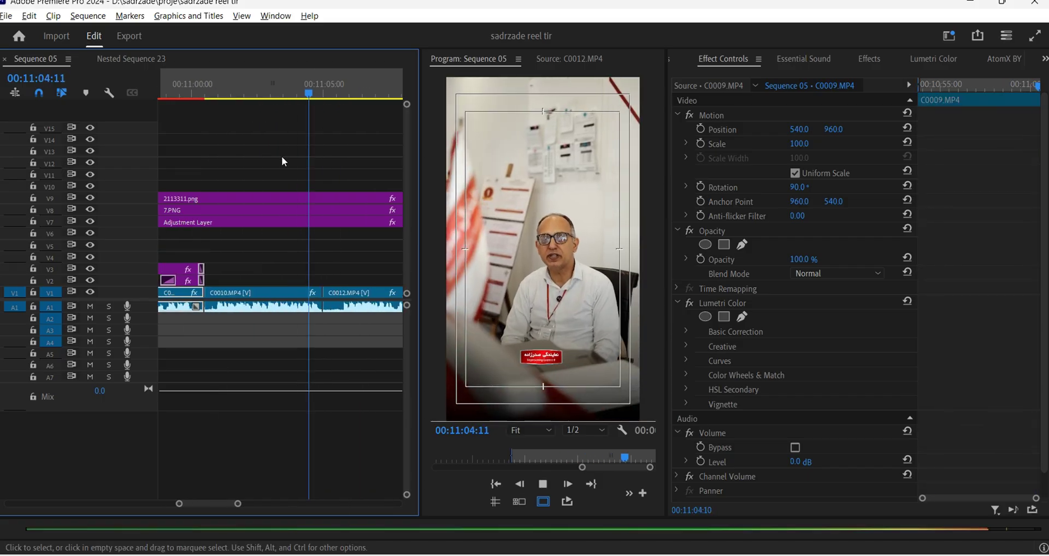
click(251, 94)
drag(287, 294, 293, 235)
right_click(294, 236)
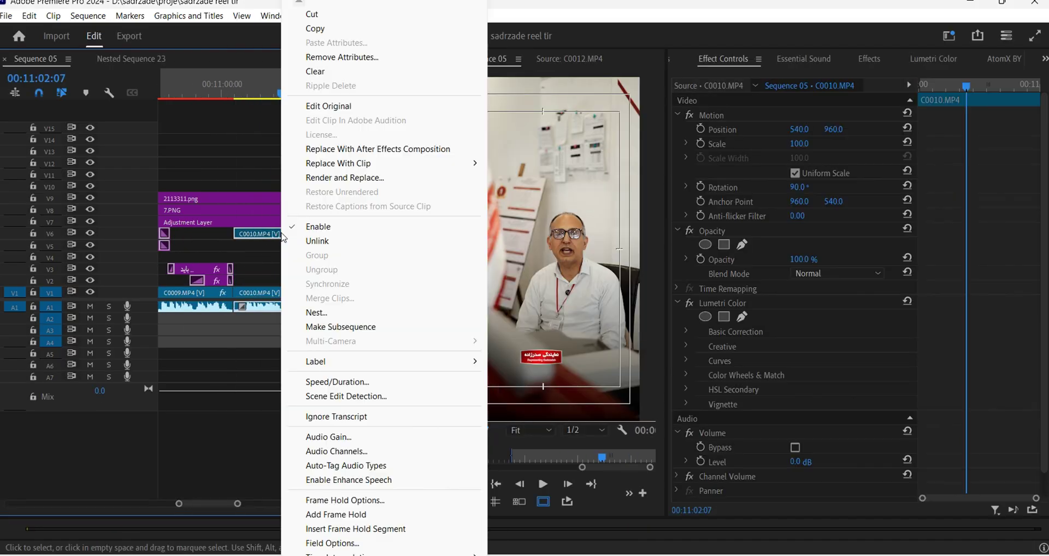
click(383, 149)
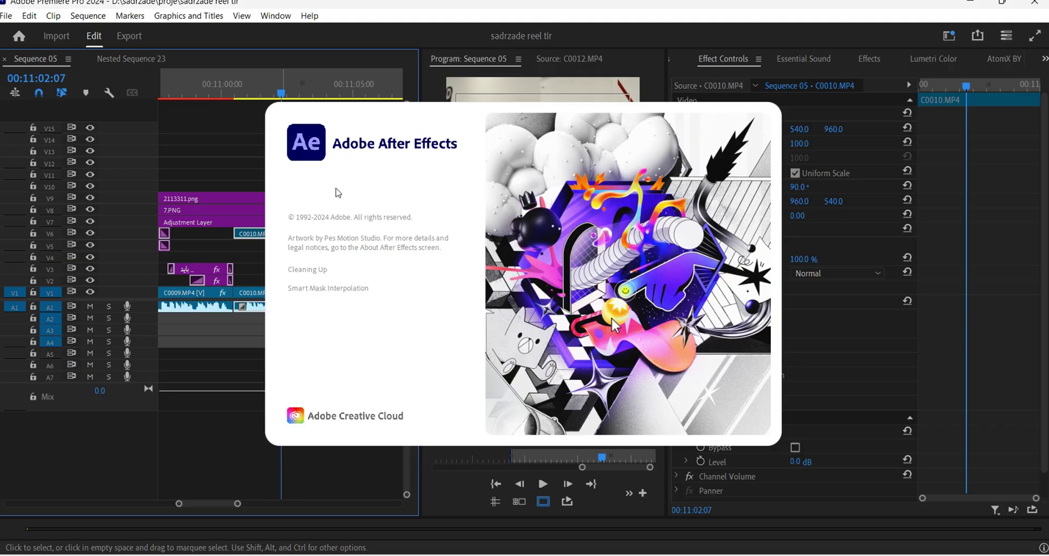
Open the recent project sadr1.aep in After Effects and bring in the linked composition containing C0010.MP4
click(476, 328)
click(6, 17)
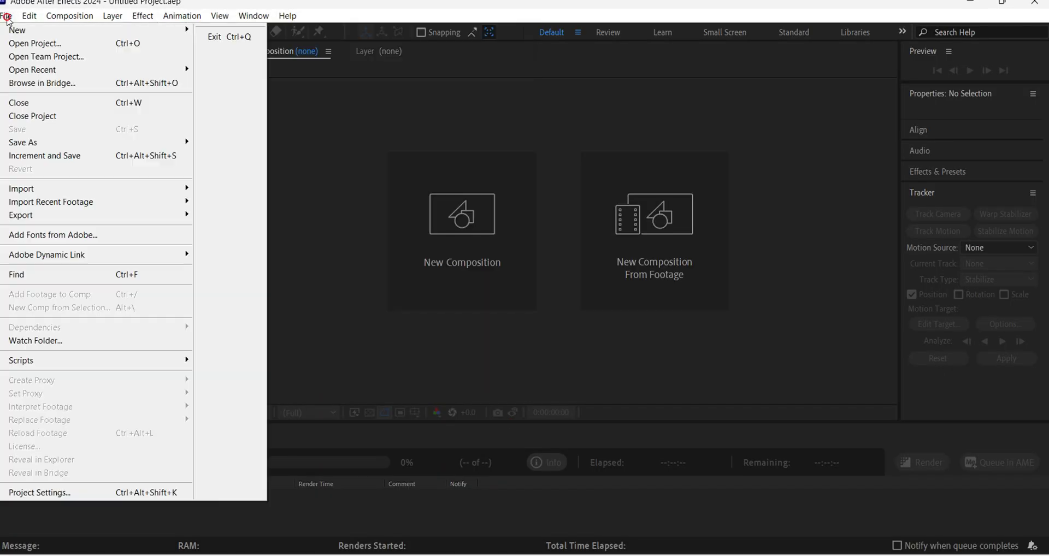
mouse_move(55, 71)
click(224, 75)
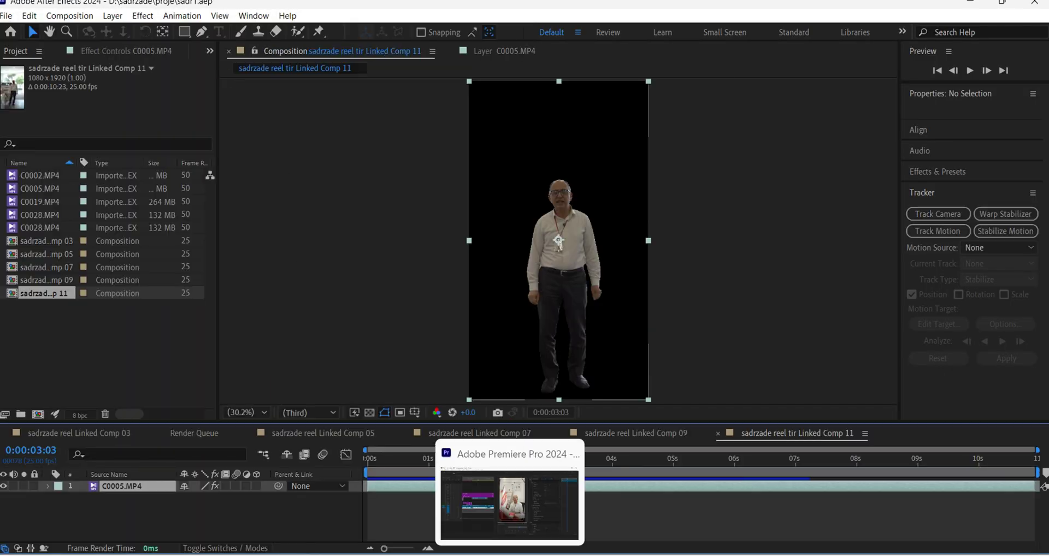
click(508, 497)
click(572, 297)
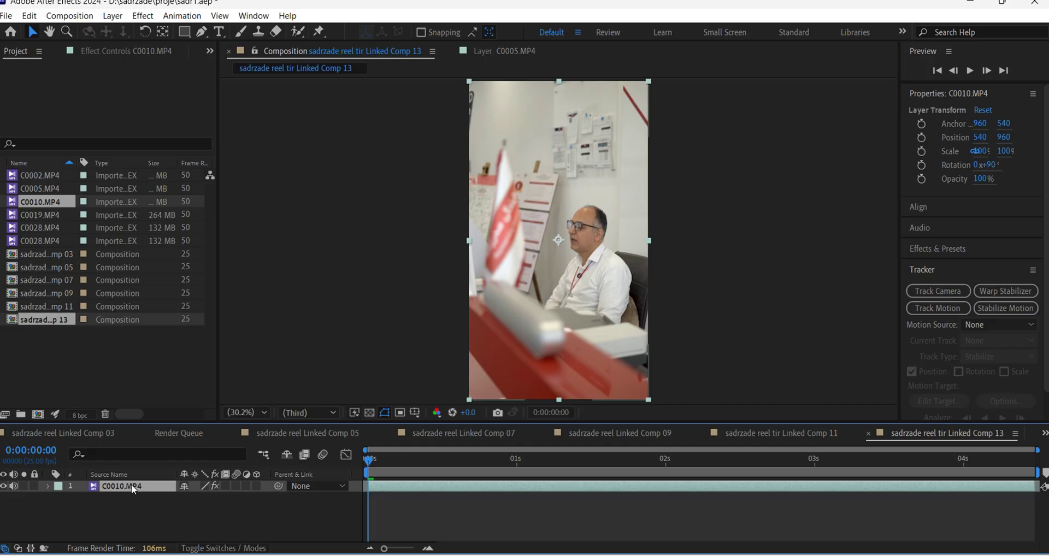
Cut out the seated man in the C0010.MP4 layer with the Roto Brush, using feather 5.7 and shift edge -5%, and propagate the matte
double_click(132, 488)
click(298, 32)
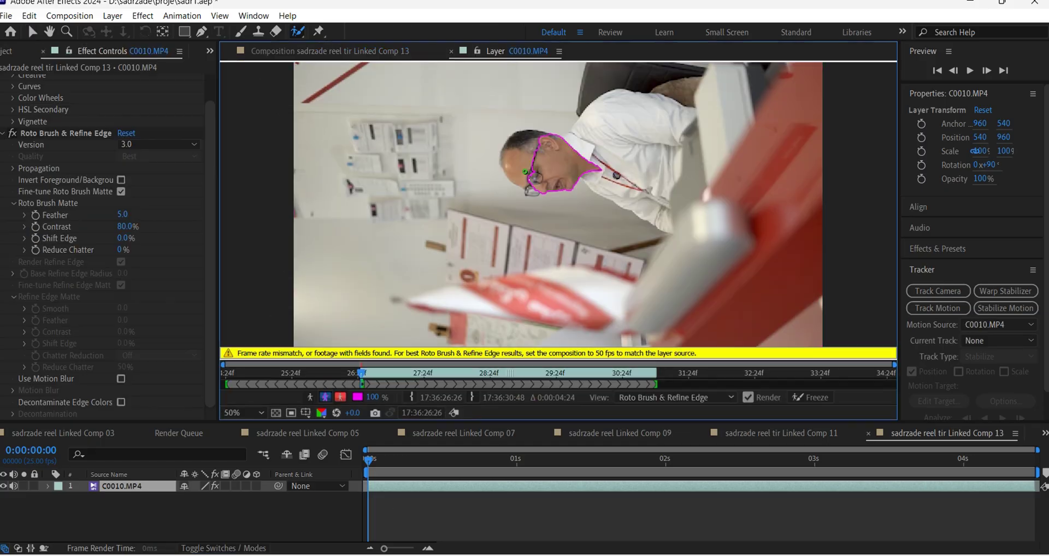
mouse_move(619, 111)
mouse_down()
mouse_move(646, 155)
mouse_move(620, 192)
mouse_move(654, 195)
mouse_move(666, 225)
mouse_up()
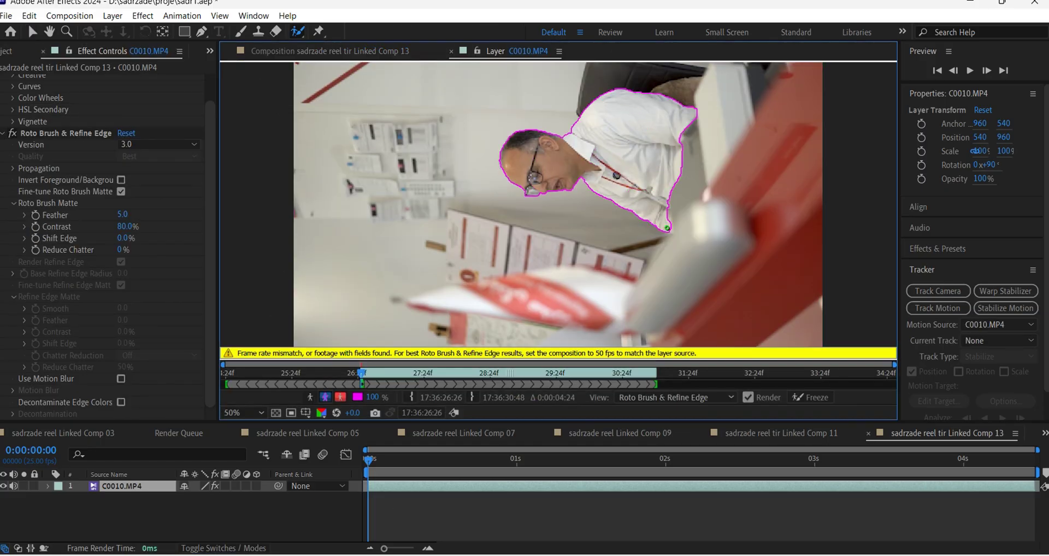
mouse_move(116, 219)
mouse_down()
mouse_move(121, 229)
mouse_move(88, 261)
mouse_up()
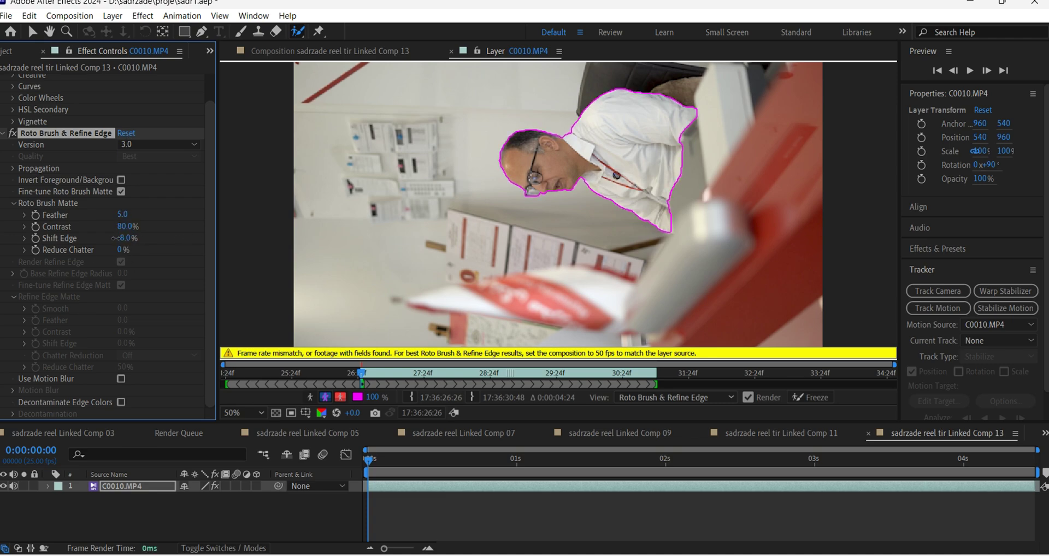
key(space)
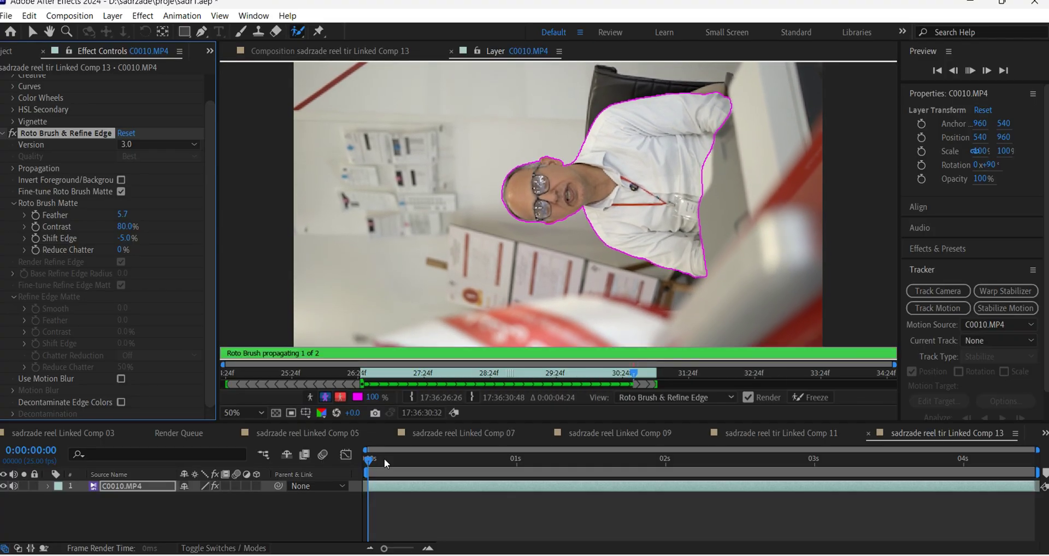
Switch to Premiere Pro, copy the earlier "توربو شــارژ" title and blue Graphic onto V5 and V4 beneath the linked composition, and save
key(alt+Tab)
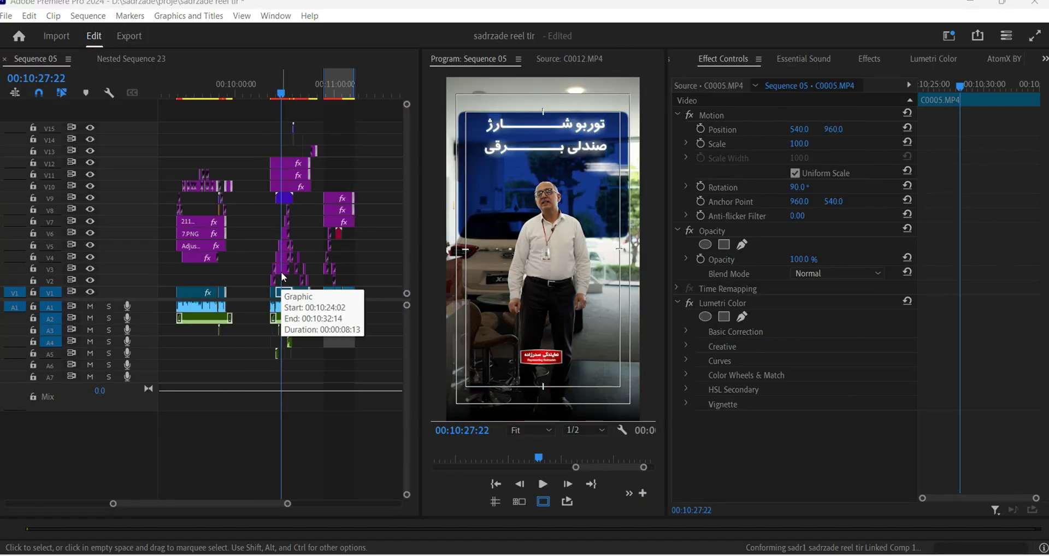
click(287, 270)
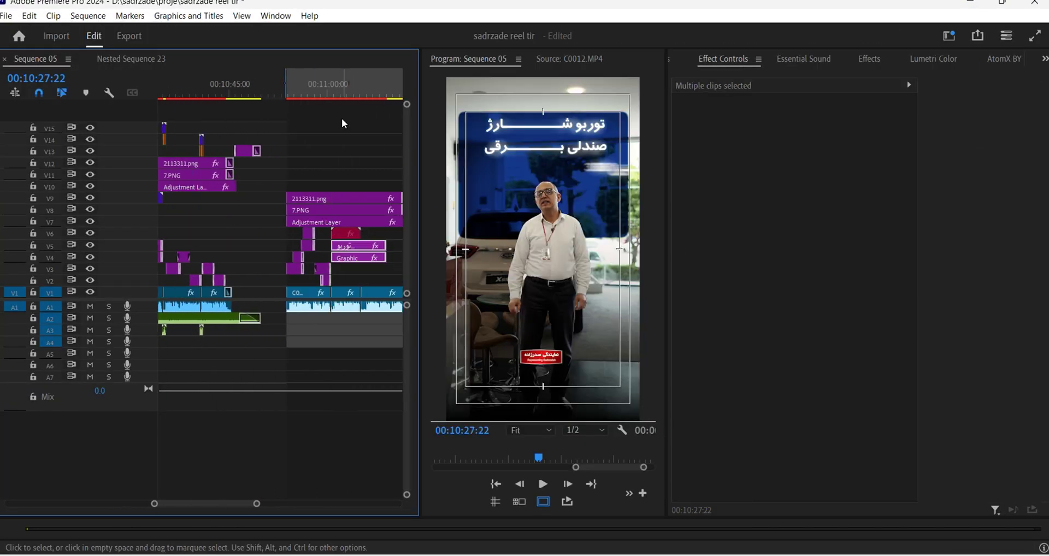
key(minus)
drag(342, 273, 317, 258)
key(equal)
click(304, 127)
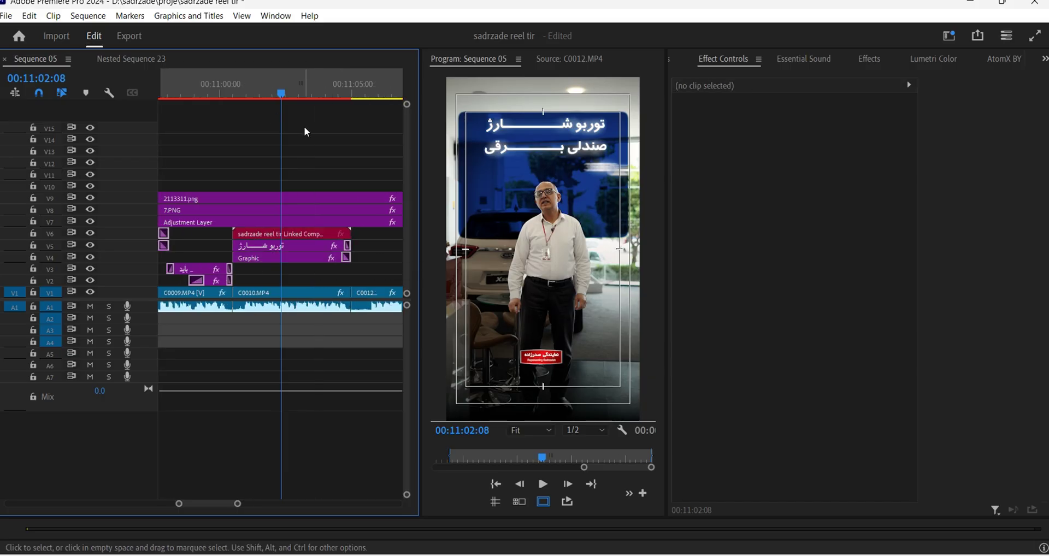
key(ctrl+s)
drag(281, 93, 265, 95)
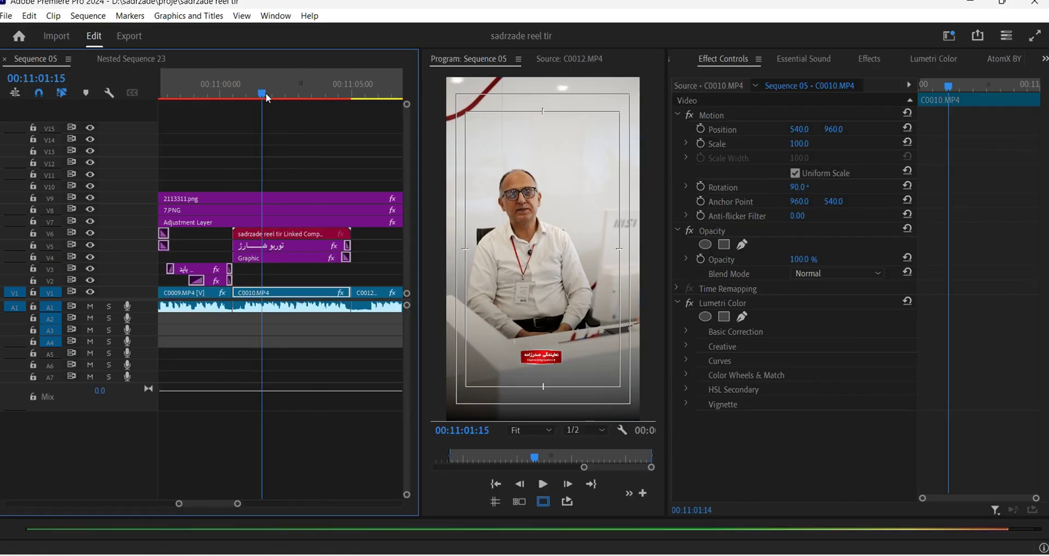
drag(266, 93, 244, 91)
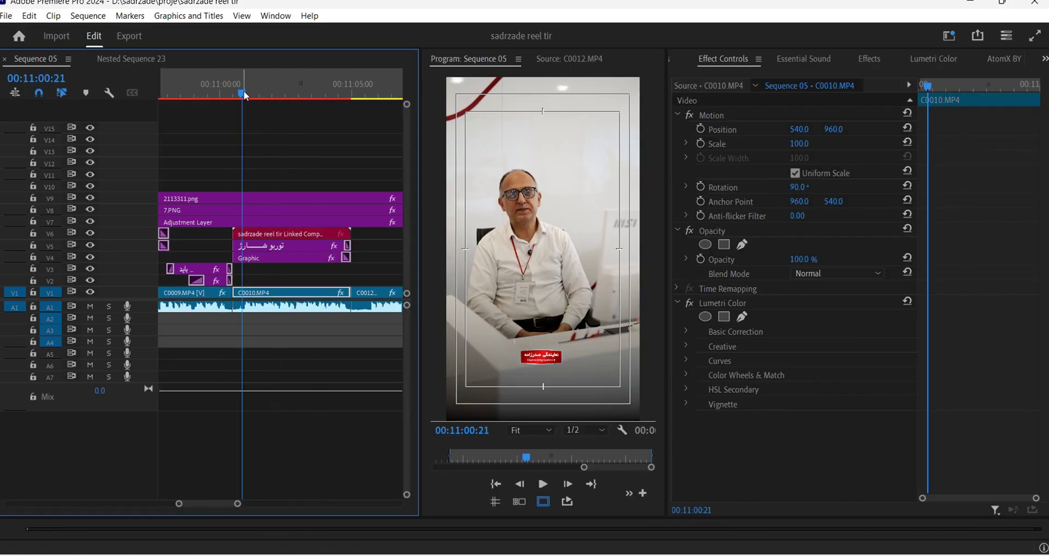
Play back the C0009.MP4 to C0010.MP4 section and inspect the "توربو شــارژ" title's effects behind the seated man
scroll(256, 104, up, 1)
key(space)
click(317, 81)
click(328, 245)
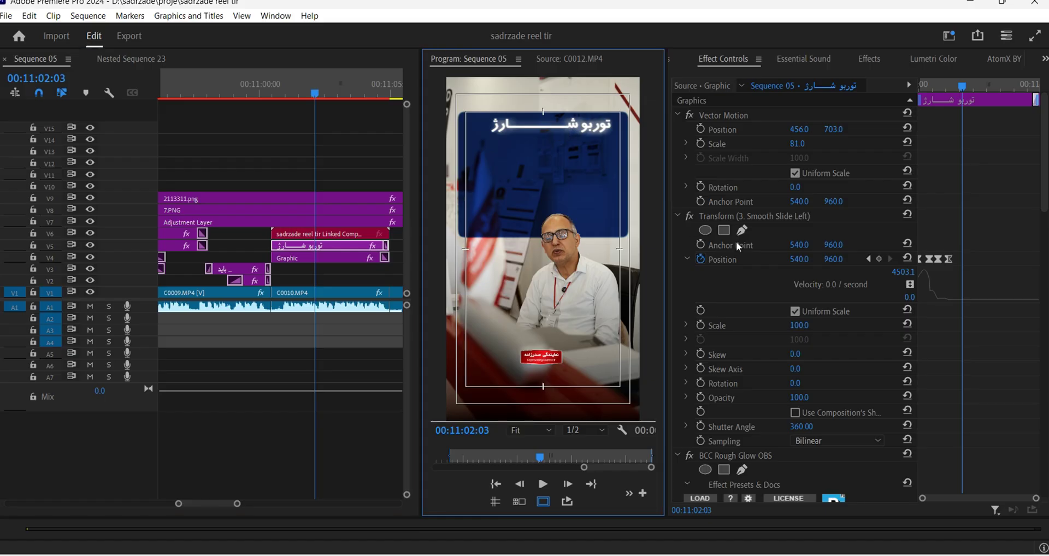
click(749, 245)
click(752, 247)
click(678, 244)
click(325, 83)
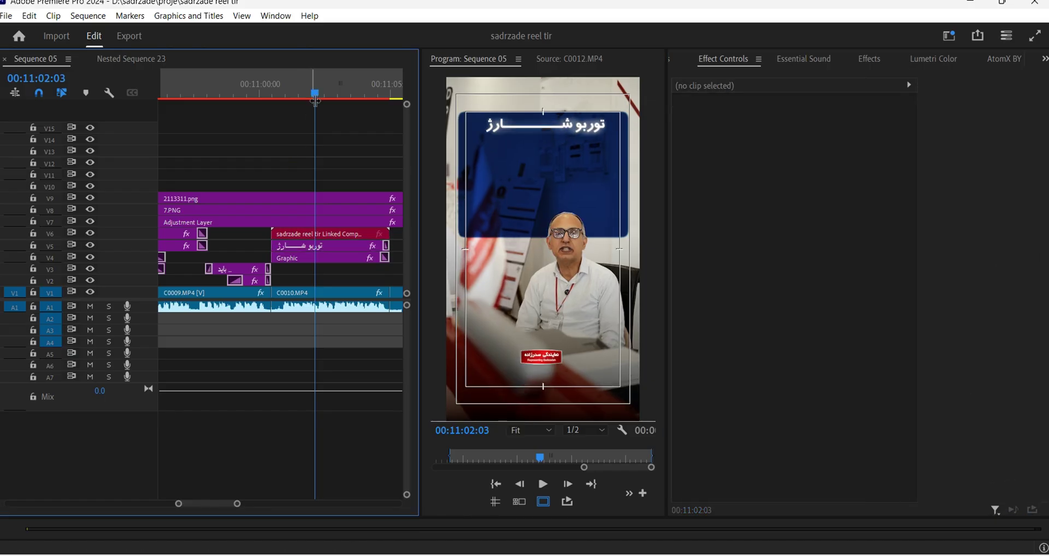
click(338, 233)
click(339, 245)
click(552, 130)
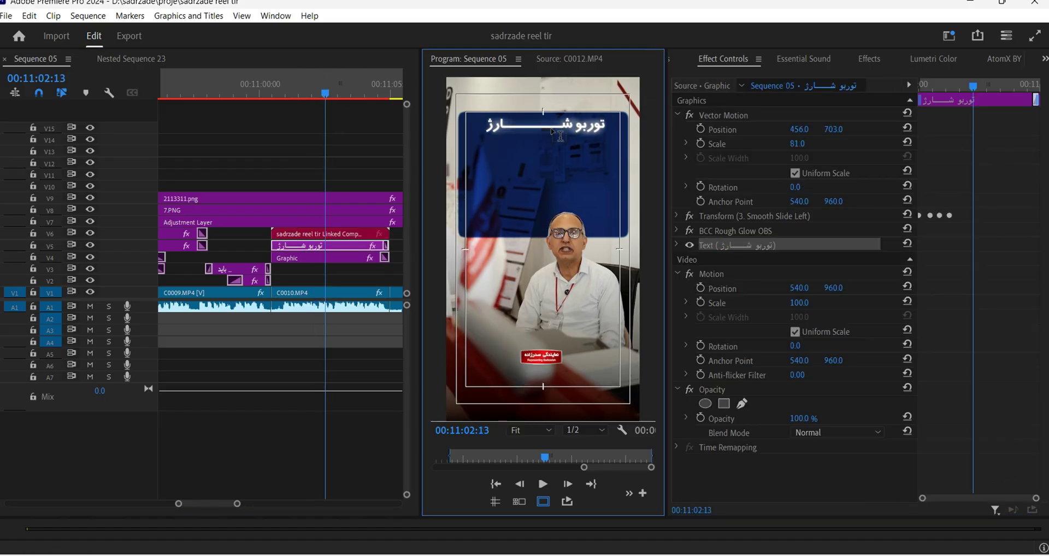
click(260, 92)
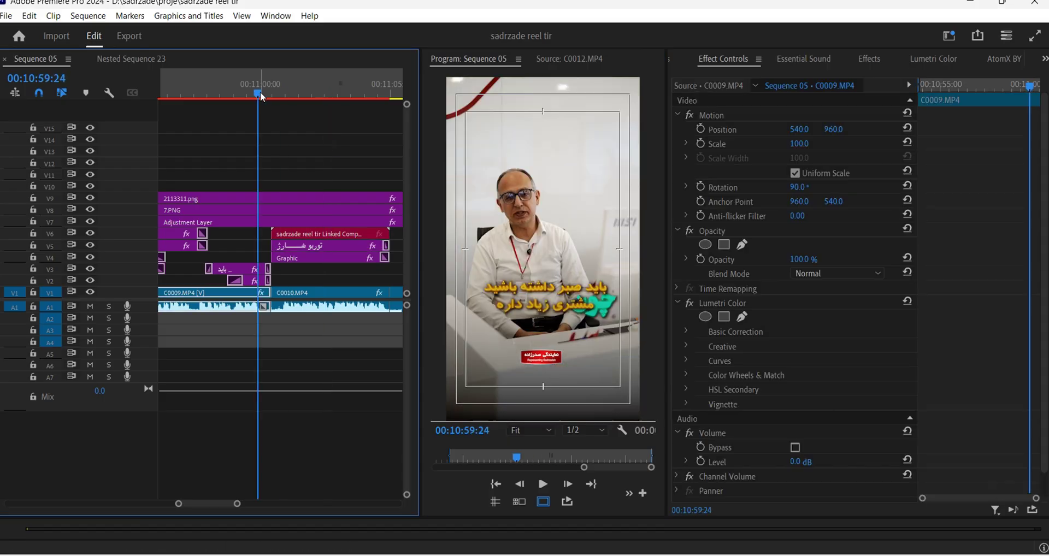
click(294, 91)
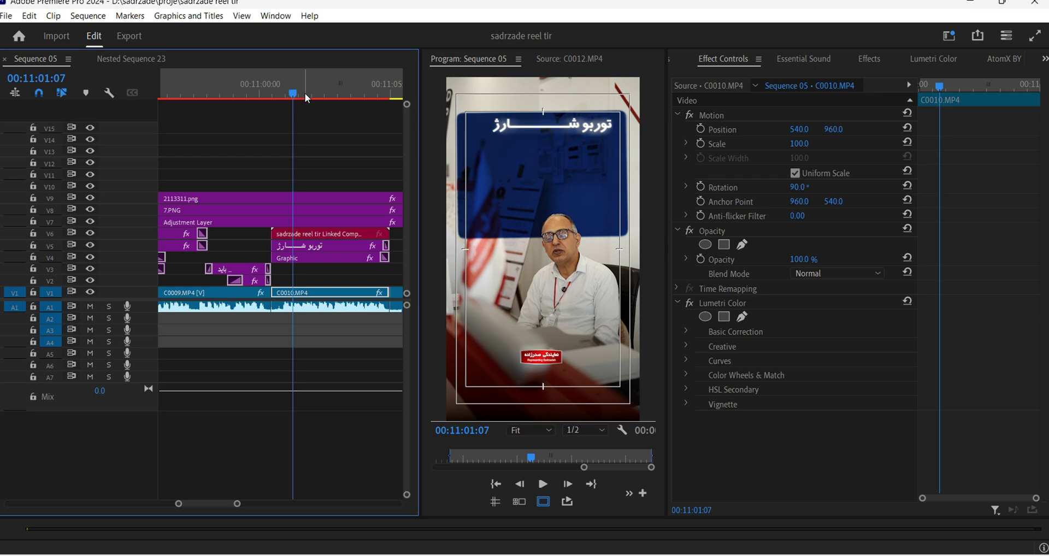
Replace the text of the copied "توربو شــارژ" title over C0010.MP4 with "باید بدونی"
click(300, 247)
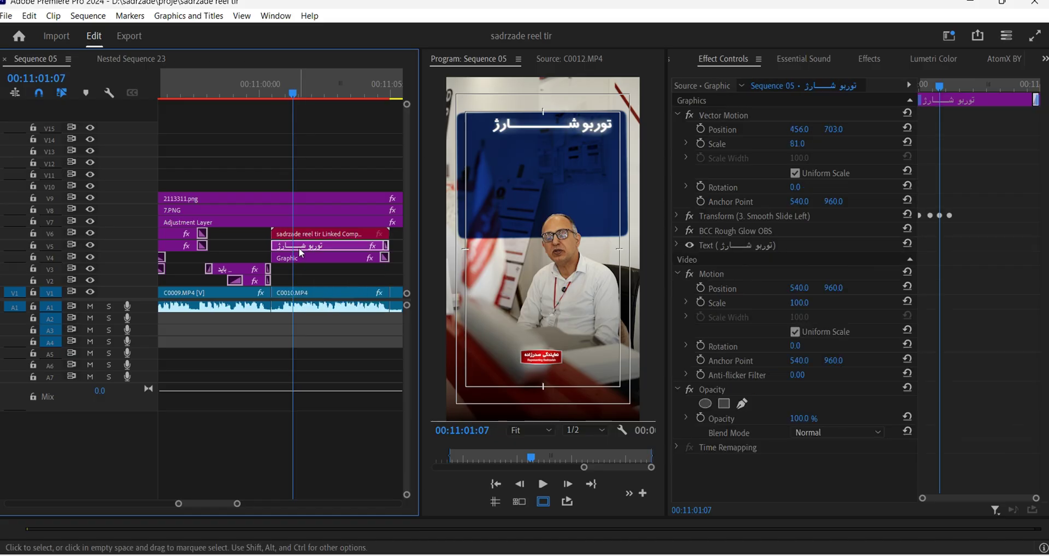
click(524, 132)
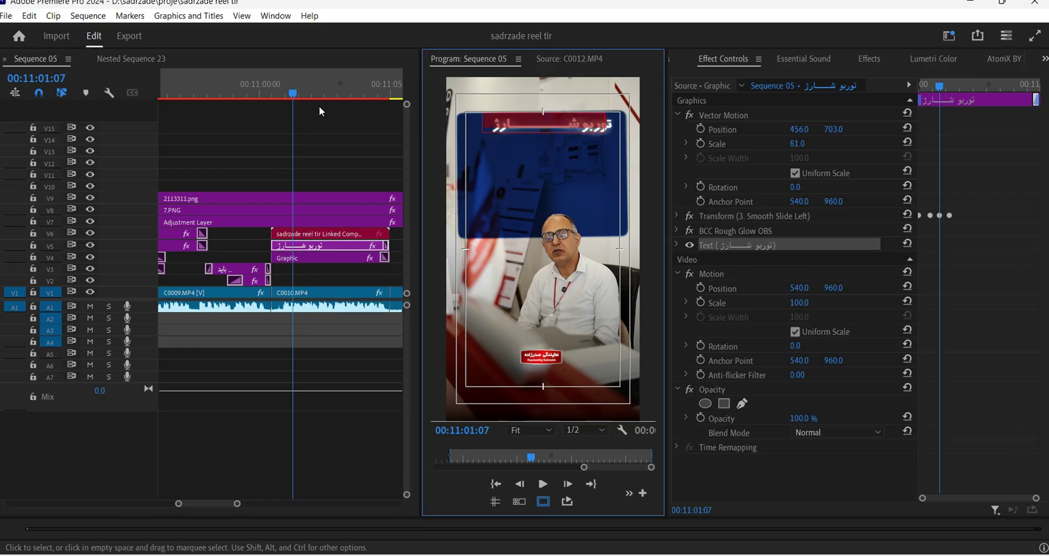
key(space)
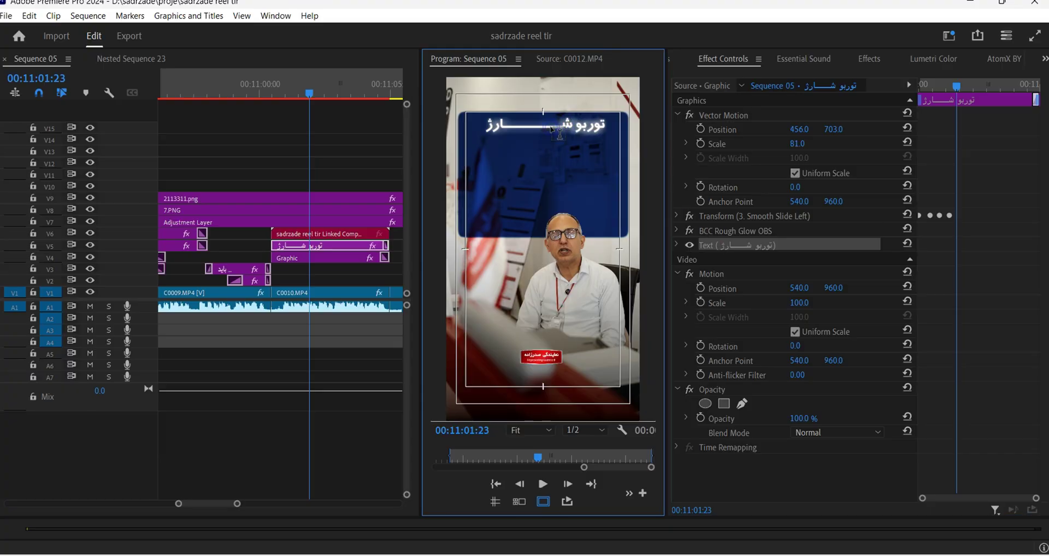
click(328, 153)
key(ctrl+z)
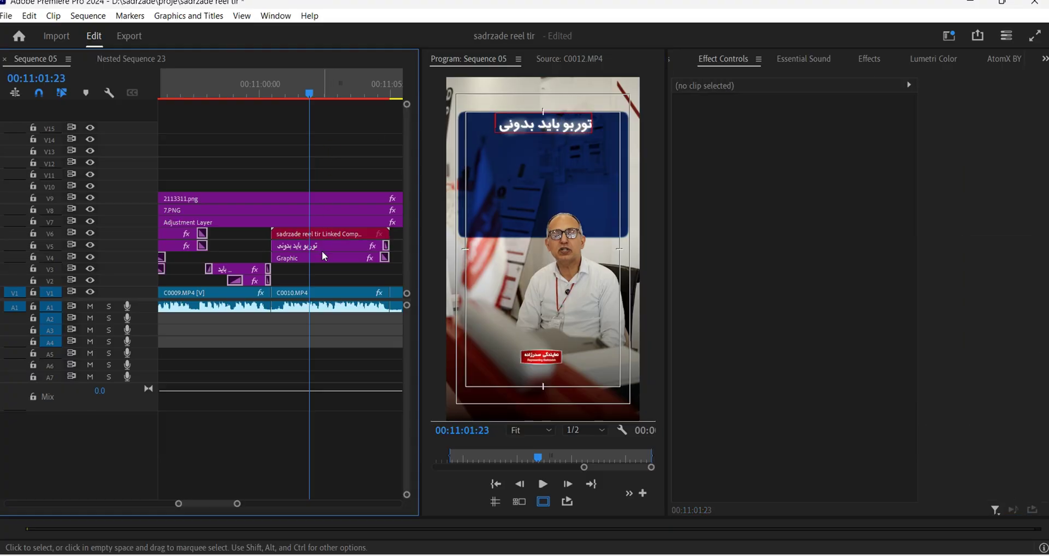
click(324, 248)
double_click(584, 126)
click(761, 249)
Put the Graphic on V2 and the title on V3 in IRTitr, and duplicate the title onto V4 in IRTerafik at 456, 792
mouse_move(321, 258)
mouse_down()
mouse_move(321, 281)
mouse_move(316, 257)
mouse_up()
click(679, 246)
click(678, 245)
click(319, 269)
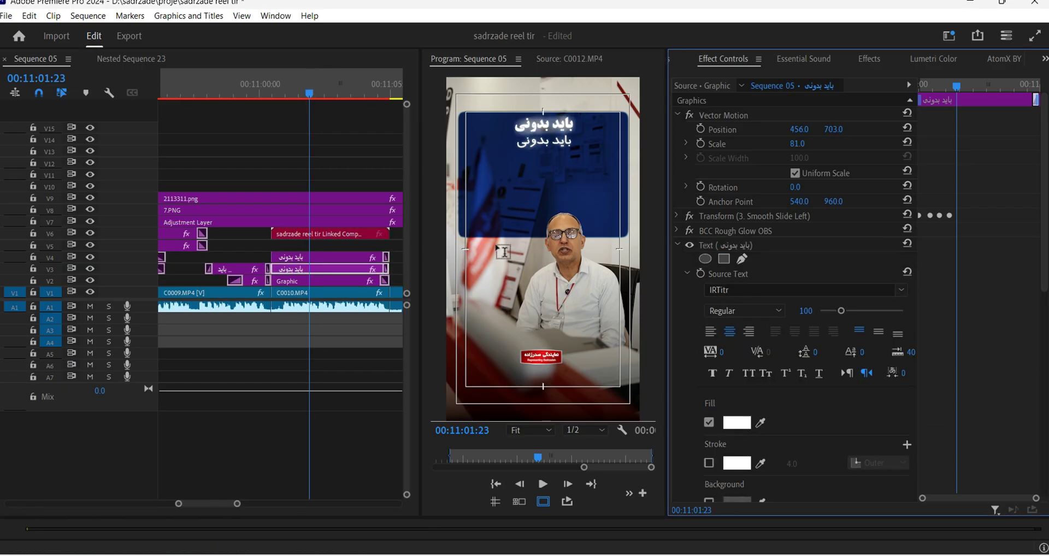
mouse_move(307, 87)
mouse_down()
mouse_move(297, 90)
mouse_move(316, 85)
mouse_move(292, 85)
mouse_up()
key(space)
key(space)
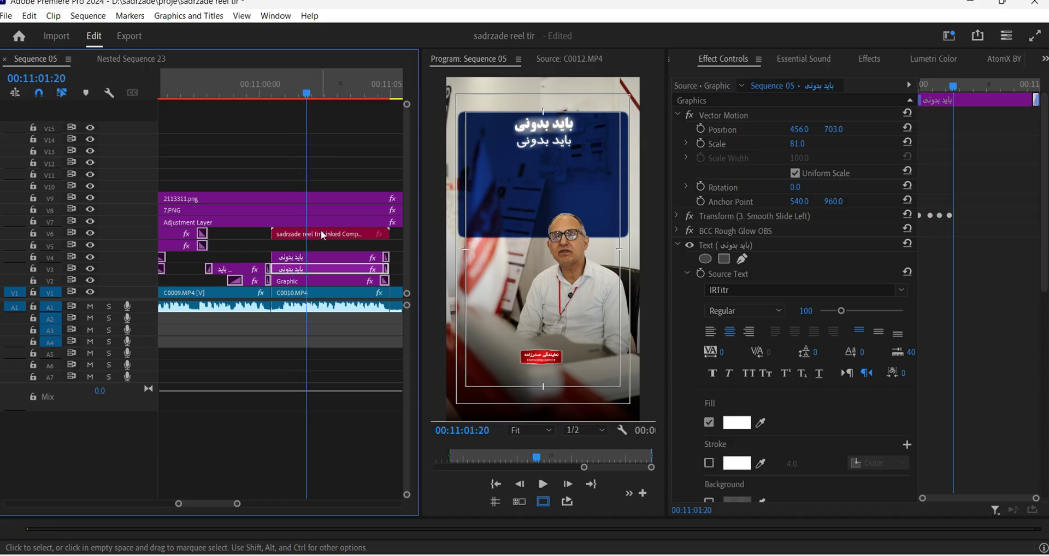
Change the V4 title to "قیمت" and duplicate it onto V5 at 456, 948, raising the linked composition and overlays to V8 through V11
click(322, 256)
click(542, 152)
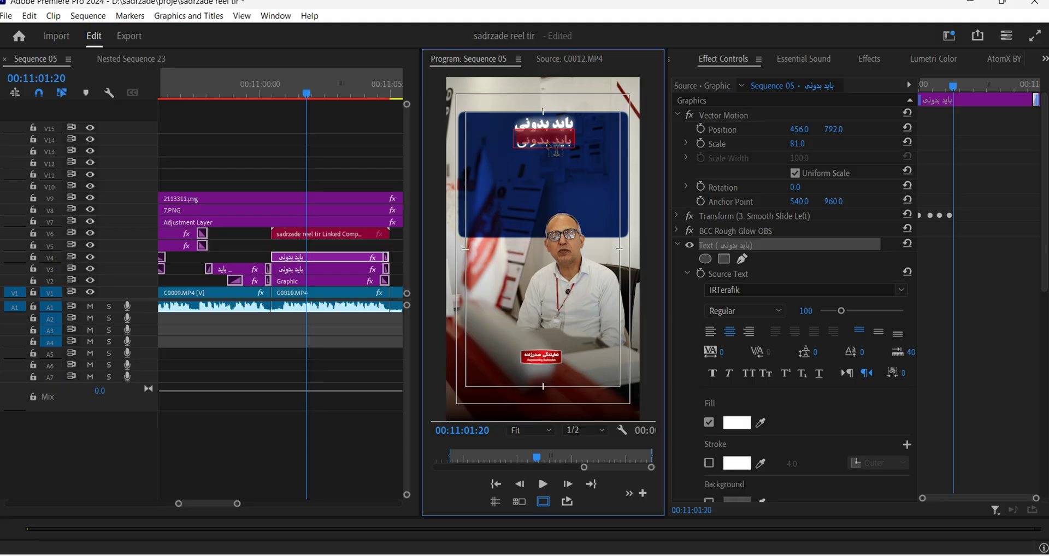
drag(330, 187, 323, 220)
drag(323, 212, 322, 187)
drag(318, 234, 315, 211)
drag(309, 258, 314, 246)
Change the V5 title to "آپشن" and set its text scale to 171 and position to 990, 503
double_click(543, 167)
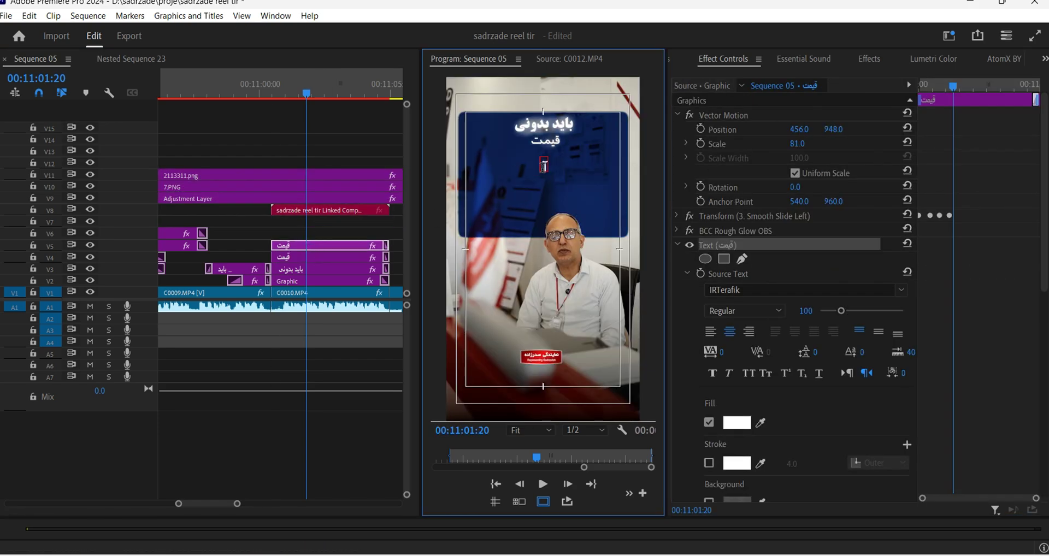
click(732, 245)
scroll(735, 251, down, 5)
drag(833, 390, 861, 390)
drag(802, 403, 979, 389)
click(350, 259)
click(326, 246)
click(694, 386)
scroll(693, 385, down, 3)
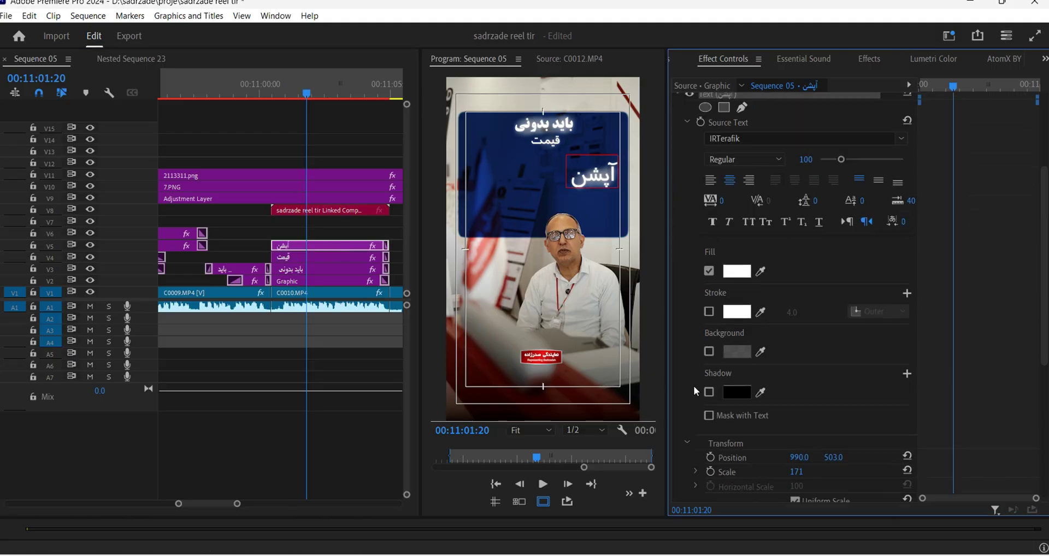
Set the "قیمت" text to scale 171 at position 299, 770, and move the "آپشن" text to 990, 569
scroll(694, 386, up, 3)
click(315, 260)
scroll(764, 342, down, 3)
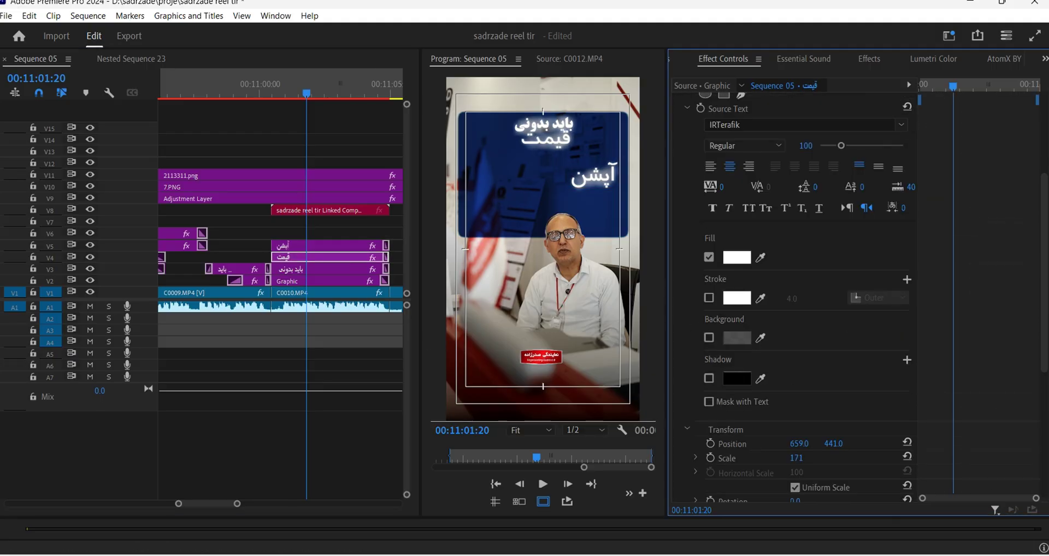
drag(799, 444, 602, 444)
drag(834, 444, 1013, 444)
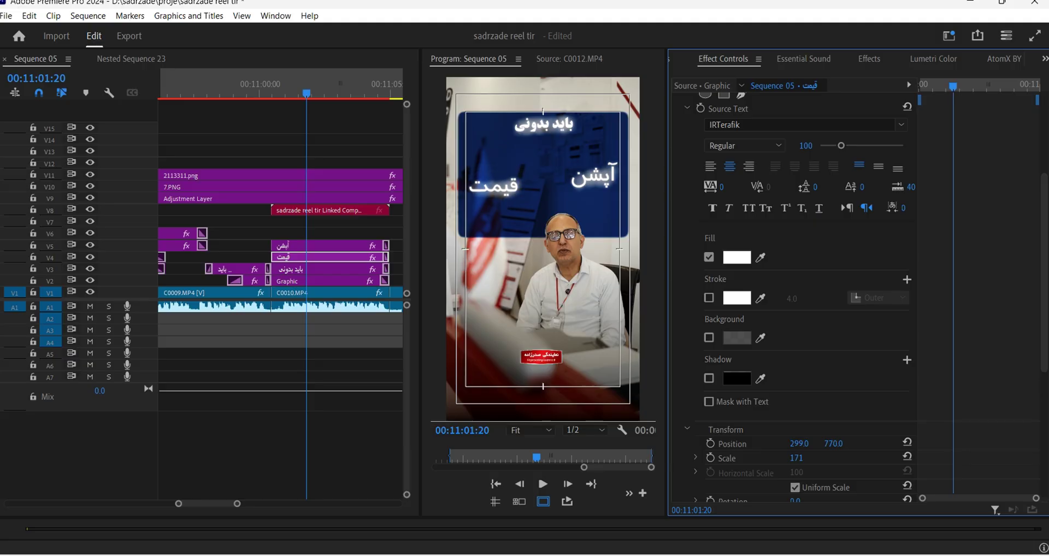
click(328, 245)
scroll(878, 426, down, 3)
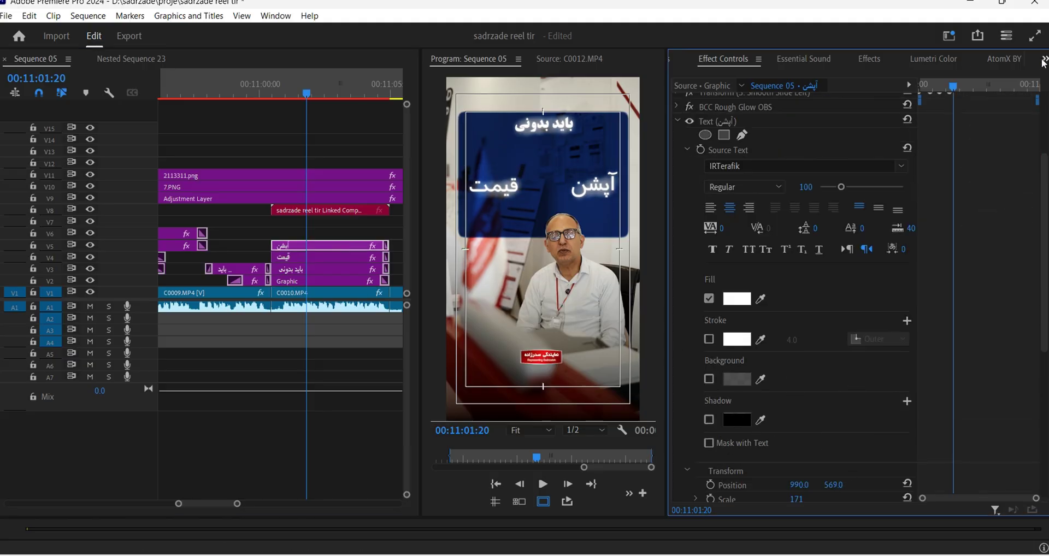
Add the zigzag arrow Hand Drawn Shape 12 from the AtomX hand-drawn shapes to V6 at scale 51.3
click(1005, 59)
click(705, 215)
click(704, 268)
scroll(785, 362, down, 5)
click(719, 320)
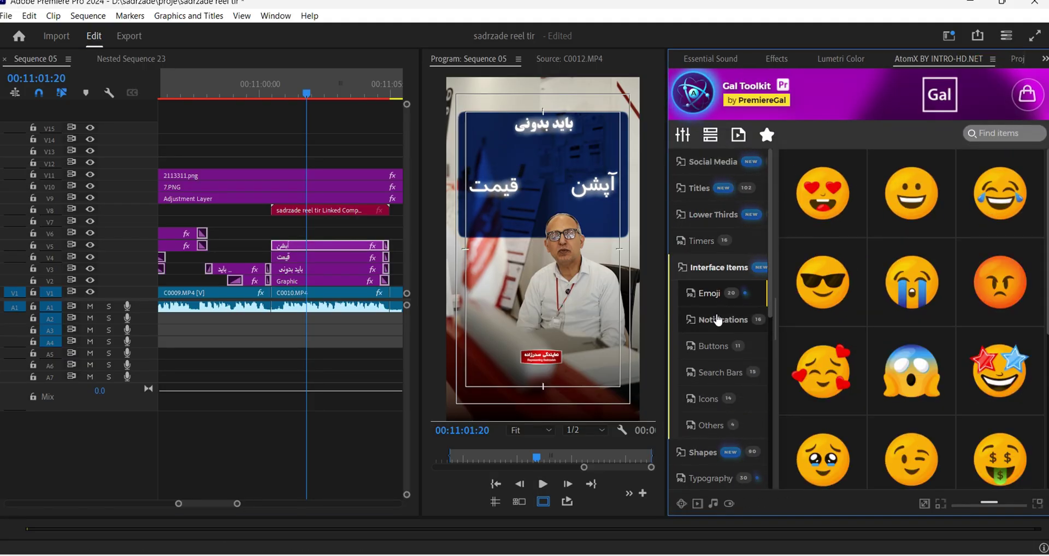
click(718, 321)
click(704, 393)
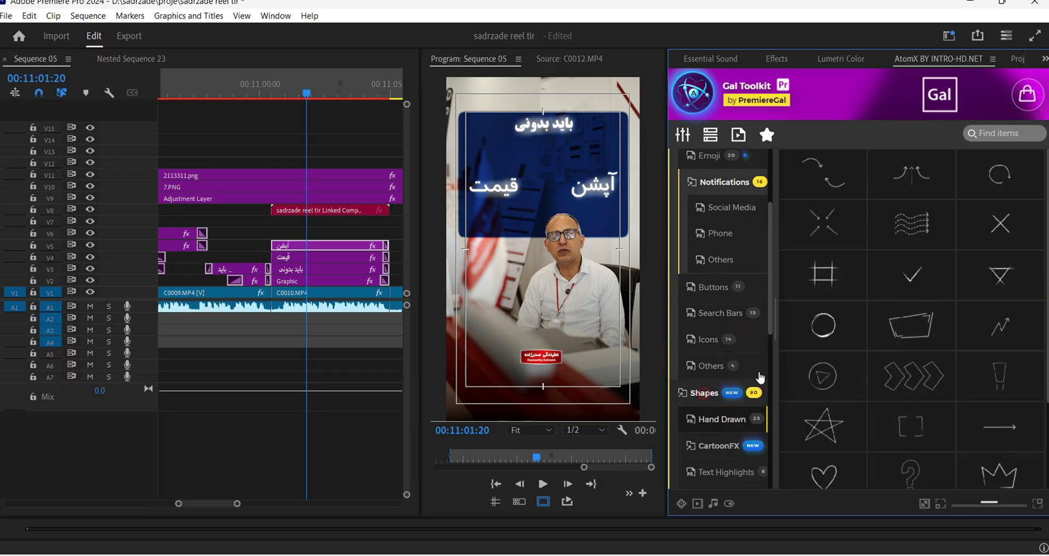
click(972, 343)
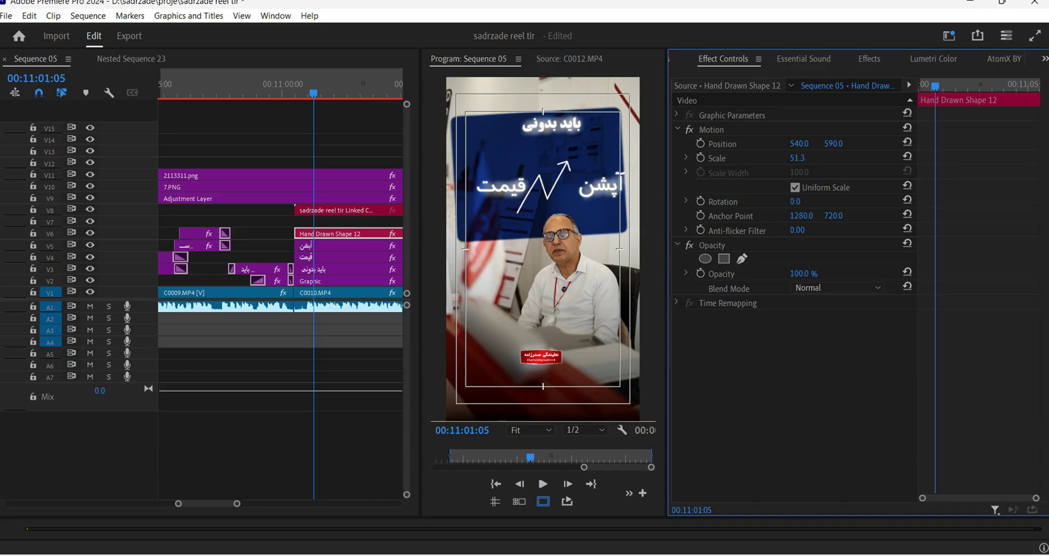
Copy the BCC Rough Glow OBS effect from the "آپشن" title to the arrow, scale it to 35 and place it above that word
drag(800, 144, 877, 144)
drag(834, 143, 810, 144)
click(366, 246)
right_click(711, 228)
click(741, 308)
click(366, 234)
click(775, 435)
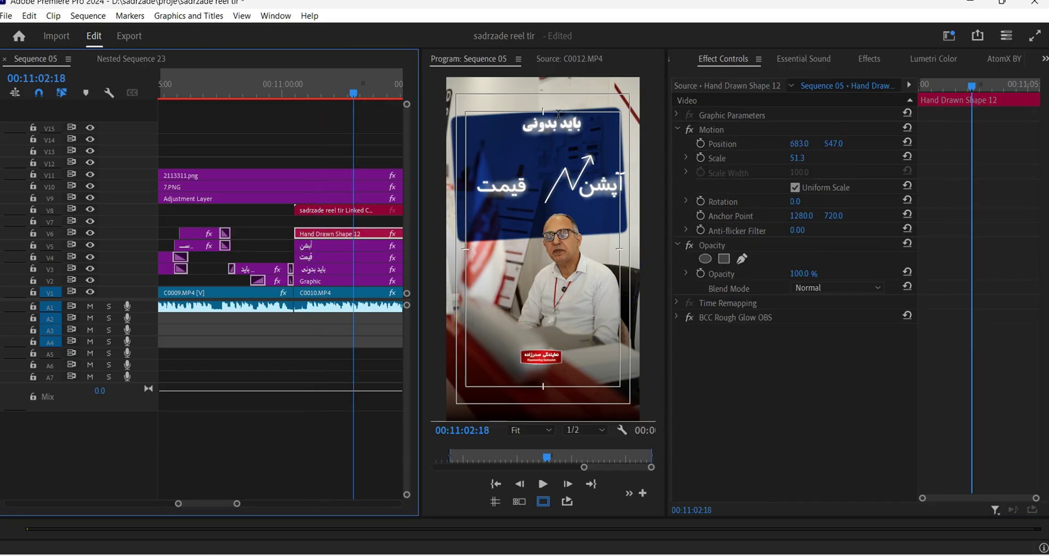
click(801, 157)
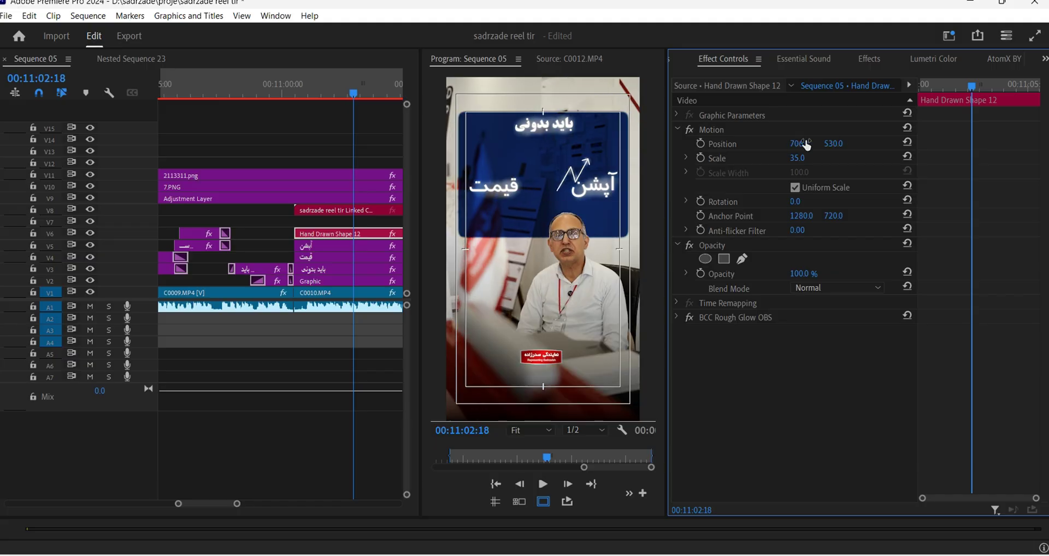
Duplicate the glowing zigzag arrow onto V7 and position the copy at 236, 440 above "قیمت"
click(1003, 59)
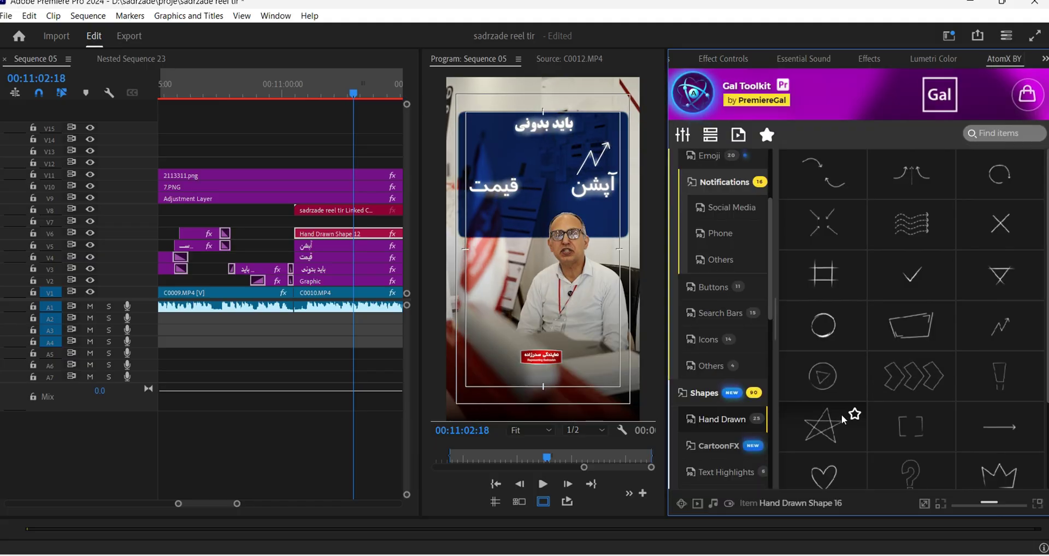
click(912, 278)
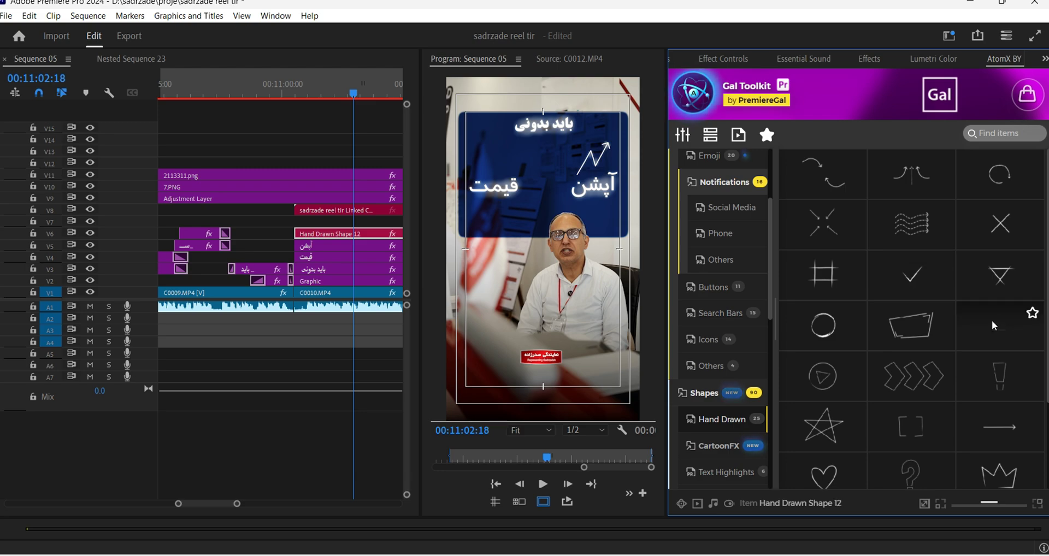
click(713, 59)
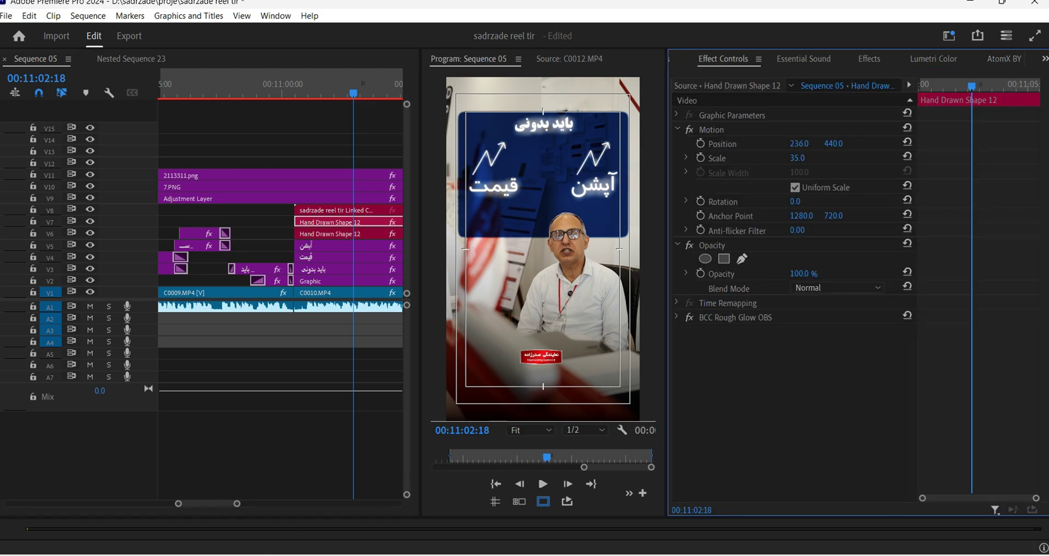
Find the flip effects and apply Vertical Flip to the V7 arrow so it points downward
click(867, 58)
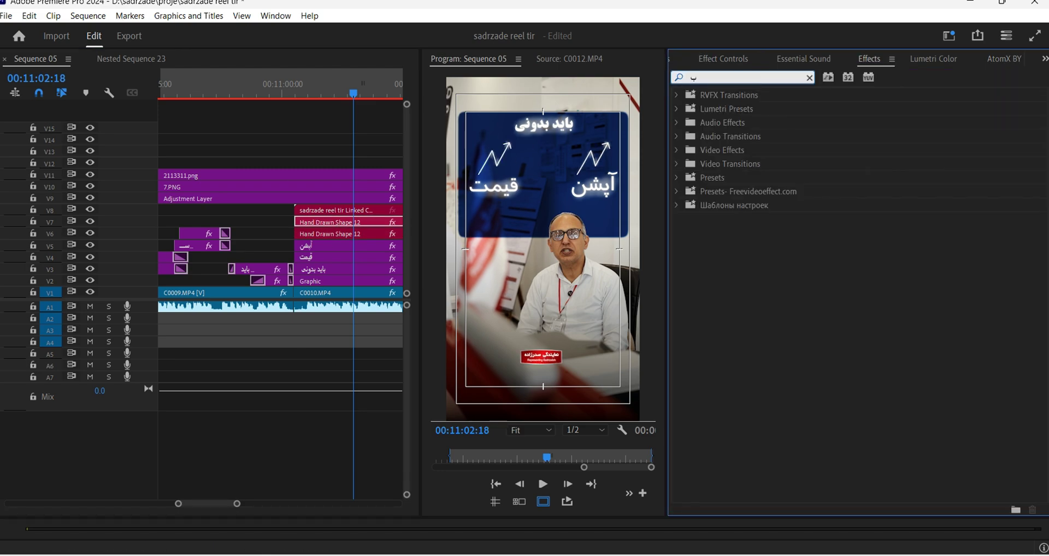
text(flip)
drag(734, 206, 356, 223)
key(ctrl+z)
Delay the start of the "آپشن" title and its V6 arrow within the C0010.MP4 section
click(315, 153)
key(minus)
key(equal)
drag(295, 92, 338, 98)
drag(268, 246, 325, 235)
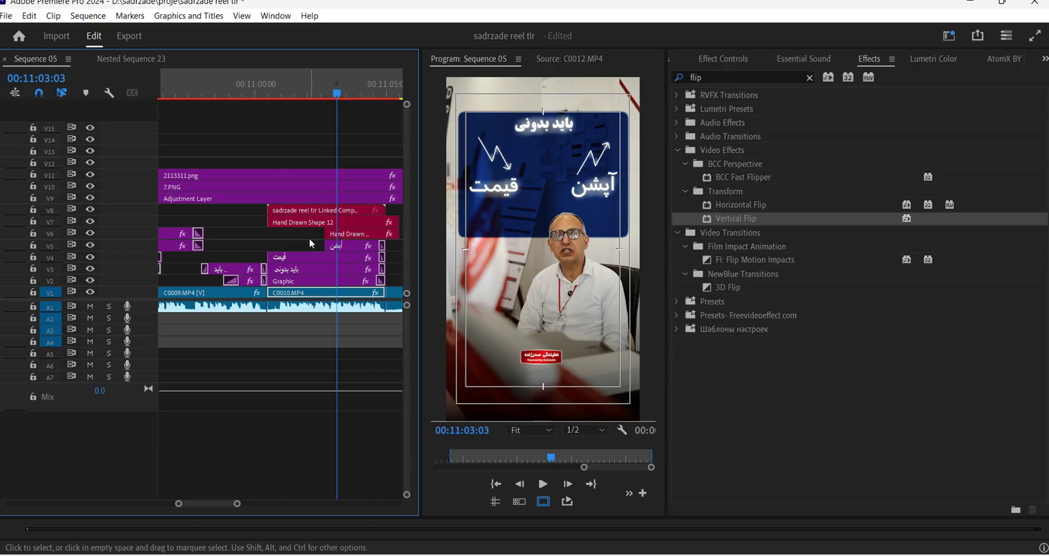
Retime the "قیمت" title and its arrow to start at about 00:11:02:00 and the "آپشن" pair at about 00:11:03:00
drag(268, 222, 294, 223)
click(257, 90)
drag(267, 257, 338, 246)
key(space)
key(space)
drag(326, 234, 307, 257)
drag(295, 222, 307, 222)
click(251, 91)
key(space)
scroll(286, 143, down, 2)
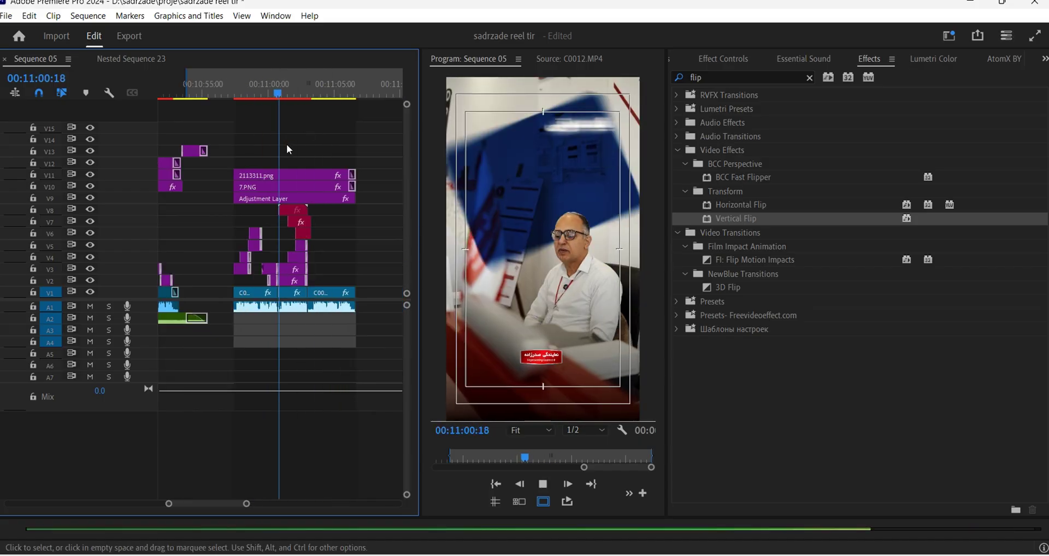
Remove the Transform (3. Smooth Slide Left) effect from the "آپشن" title on V5
scroll(287, 143, up, 1)
click(313, 93)
key(equal)
key(equal)
click(290, 248)
click(290, 257)
click(722, 59)
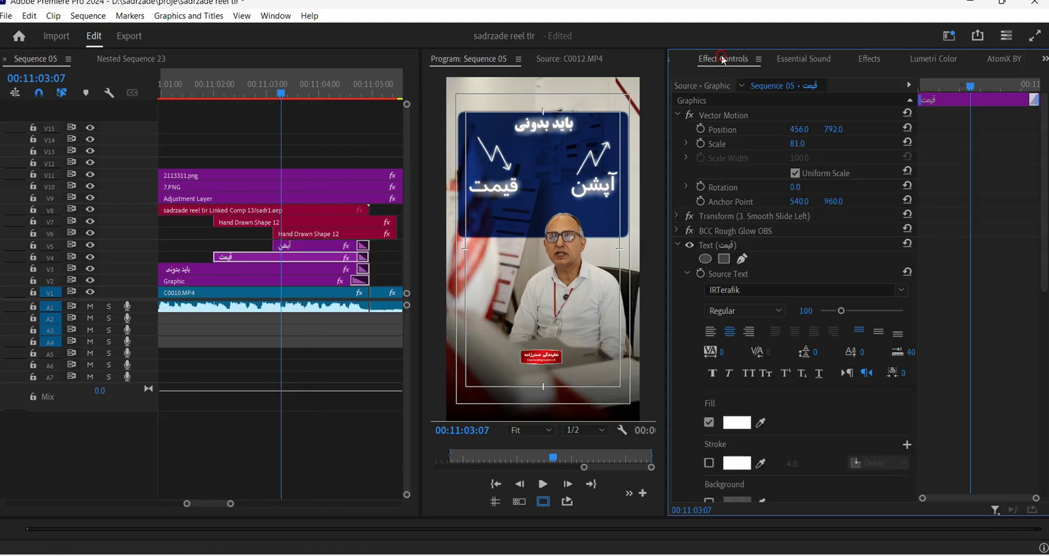
click(677, 245)
click(684, 219)
click(306, 245)
right_click(704, 214)
click(735, 311)
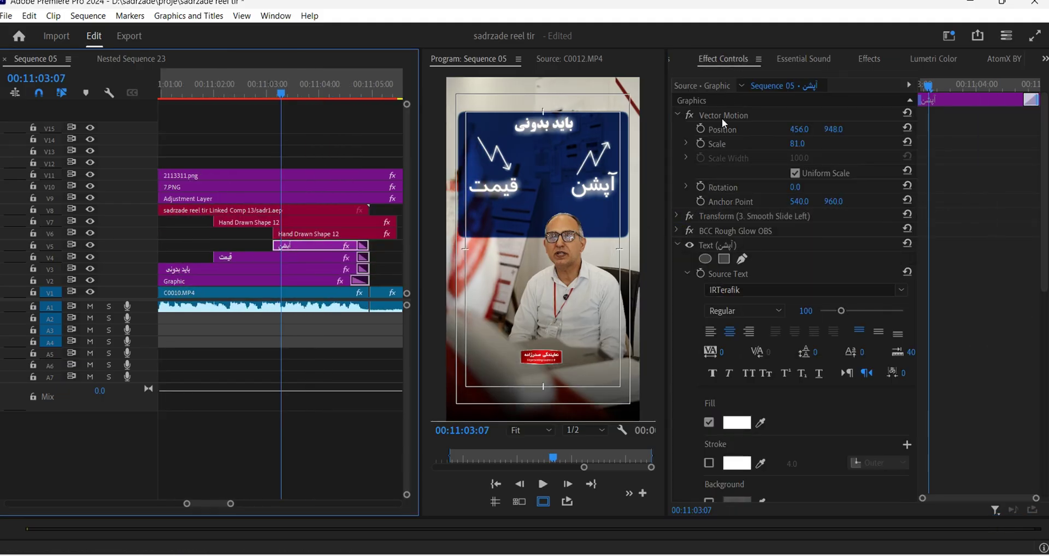
key(Delete)
Remove the Transform slide effect from the "قیمت" title on V4 and play the section back
drag(282, 91, 222, 91)
click(262, 257)
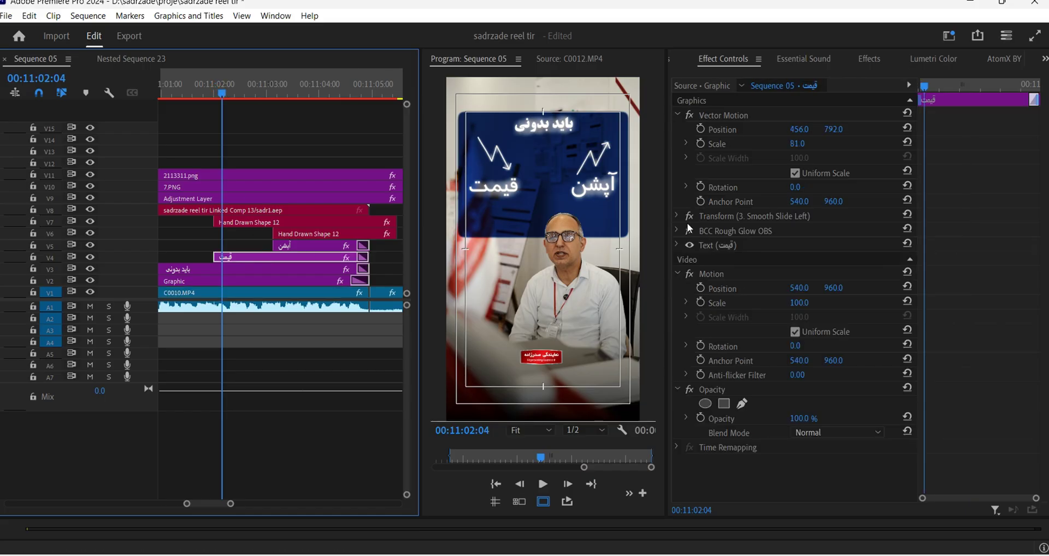
click(710, 217)
key(Delete)
right_click(700, 108)
click(733, 178)
click(192, 87)
key(minus)
key(minus)
key(space)
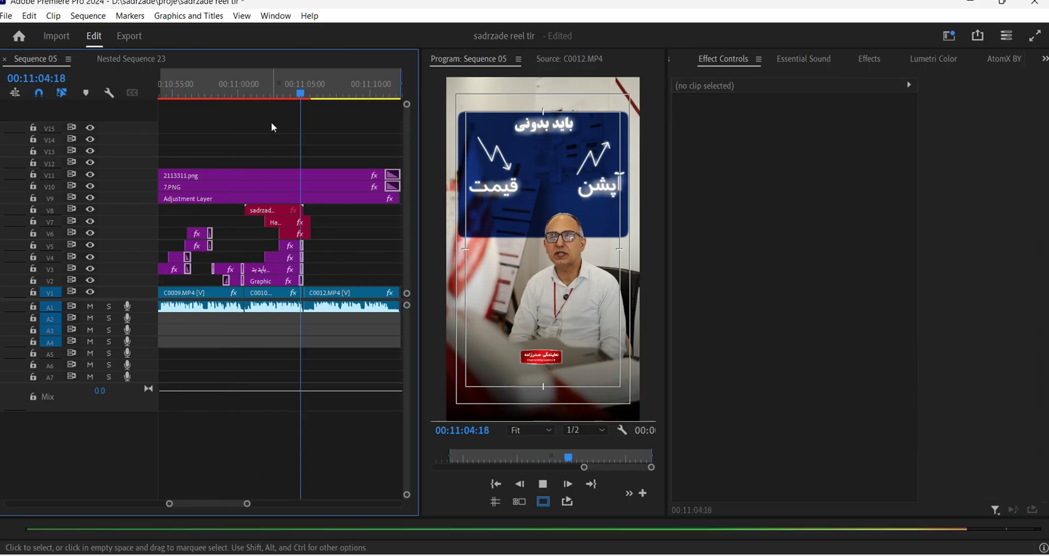
Trim the ends of both Hand Drawn Shape 12 clips to the end of C0010.MP4 and play on into C0012.MP4
click(295, 90)
key(equal)
key(equal)
drag(352, 213, 327, 235)
drag(340, 224, 313, 223)
key(minus)
key(minus)
key(minus)
click(284, 90)
key(space)
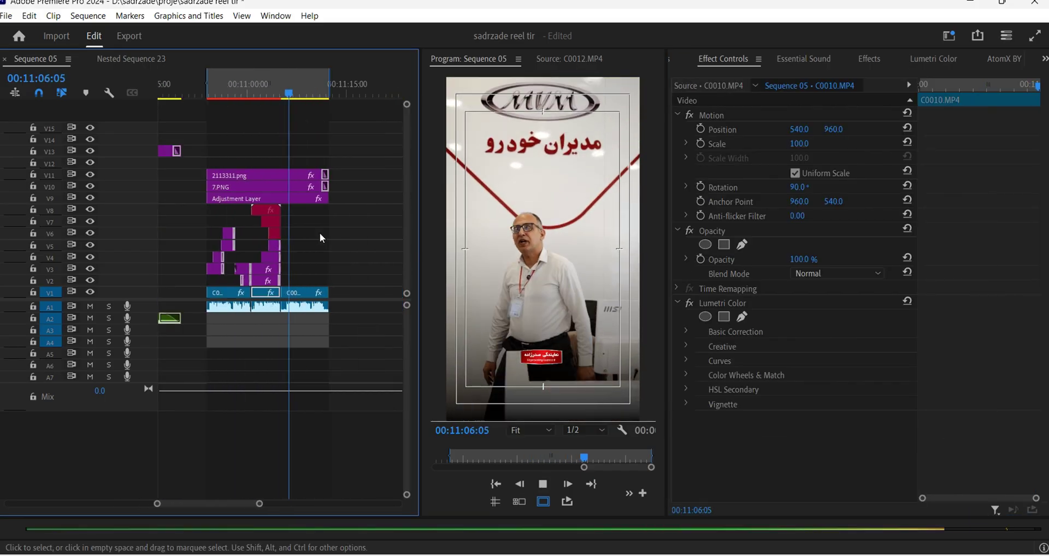
Copy the earlier yellow "می تونید حضوری تشریف بیارید" title onto V2 above the beginning of C0012.MP4
key(minus)
click(281, 82)
key(equal)
key(equal)
key(equal)
drag(282, 83, 212, 85)
scroll(293, 232, down, 7)
drag(298, 280, 332, 280)
click(273, 85)
key(equal)
key(equal)
Retype the V2 title above the beginning of C0012.MP4 as "بهتره بیاین نمایندگی صدرزاده"
key(space)
click(273, 85)
double_click(542, 287)
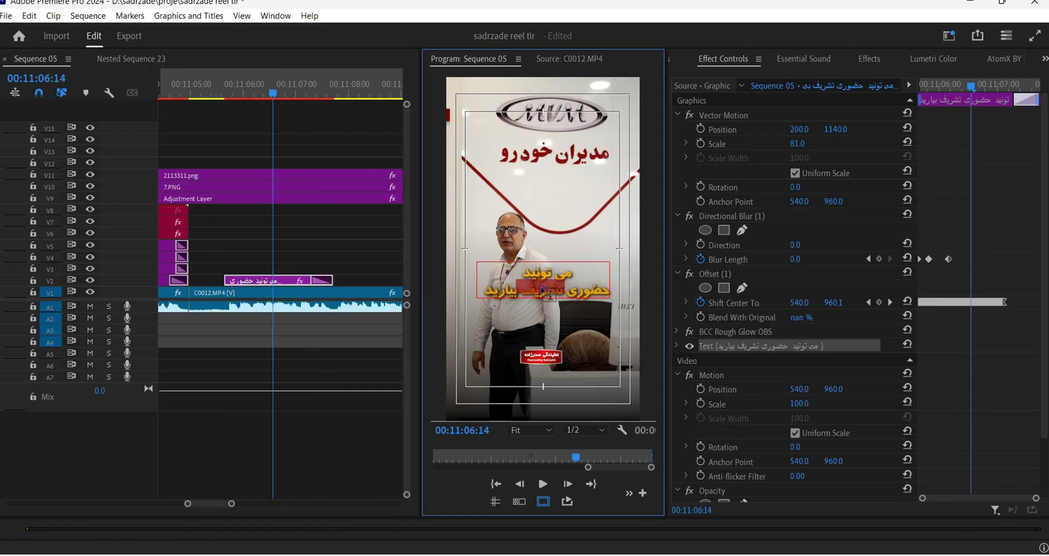
text(fijv)
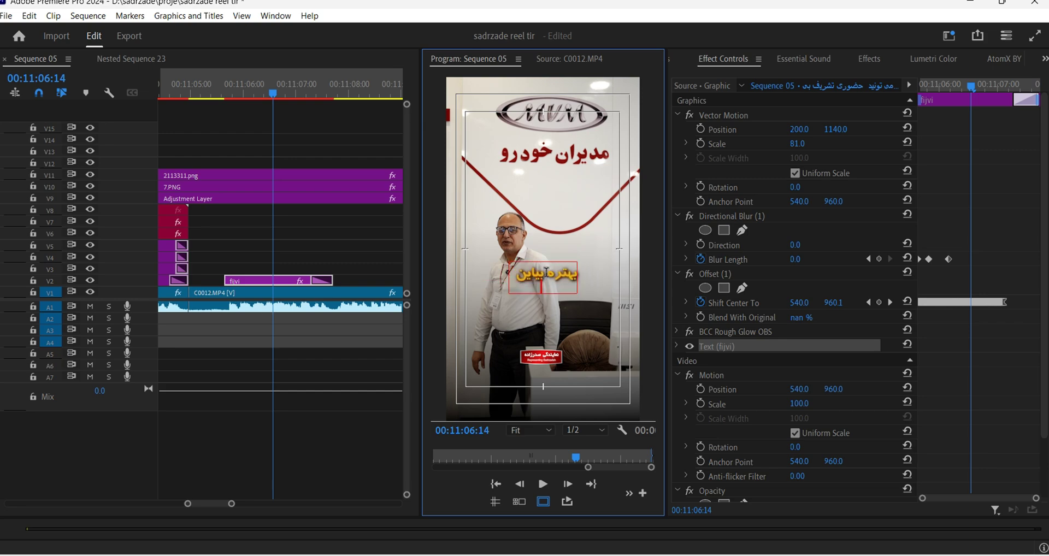
Play the V2 title back and extend its end slightly to match the speech in C0012.MP4
click(227, 86)
key(space)
key(space)
drag(332, 280, 344, 281)
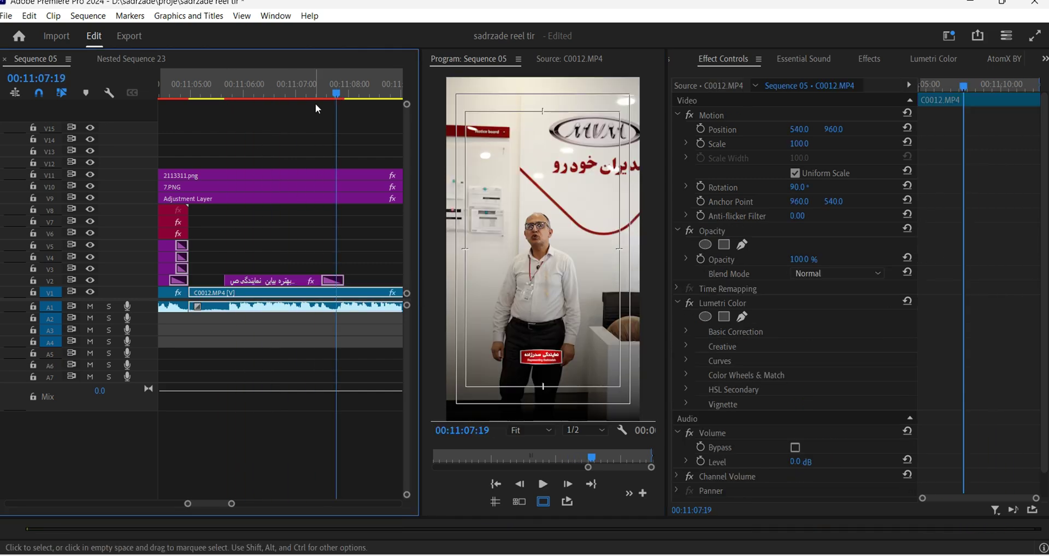
Copy the V2 title onto V3 directly after it and retype the copy as "چون هم مشاوره می گیری"
key(space)
key(space)
key(minus)
drag(230, 279, 290, 270)
click(276, 82)
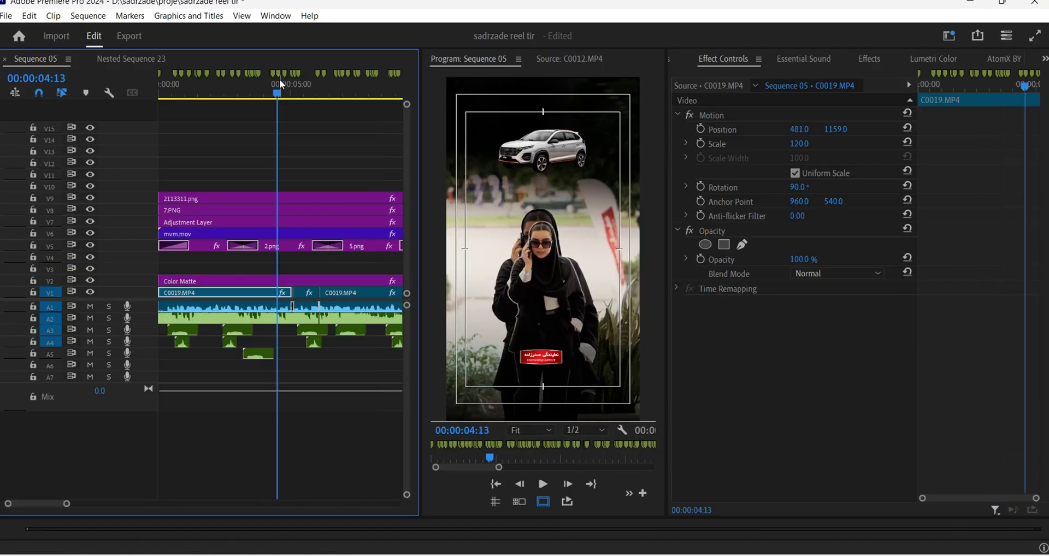
key(minus)
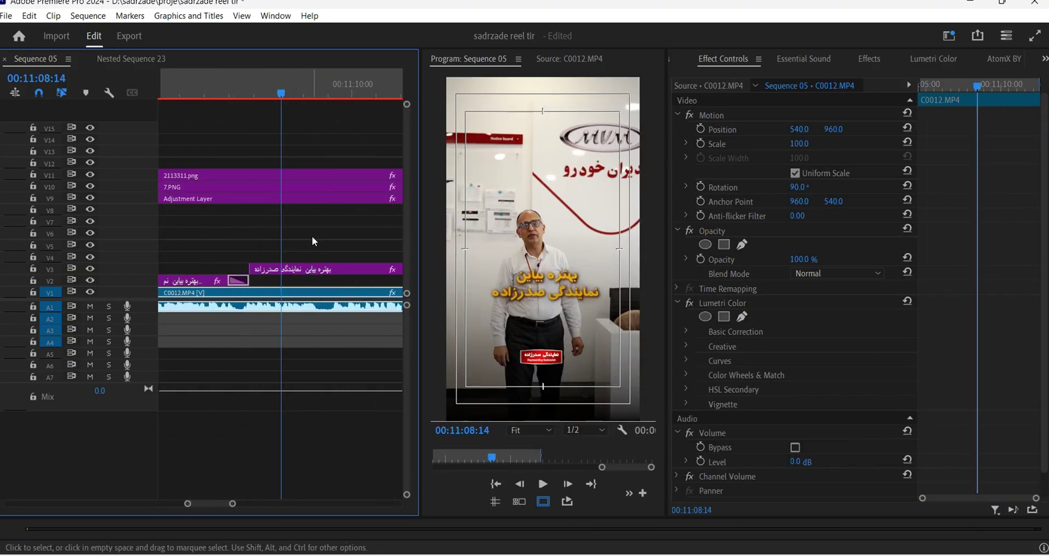
click(517, 286)
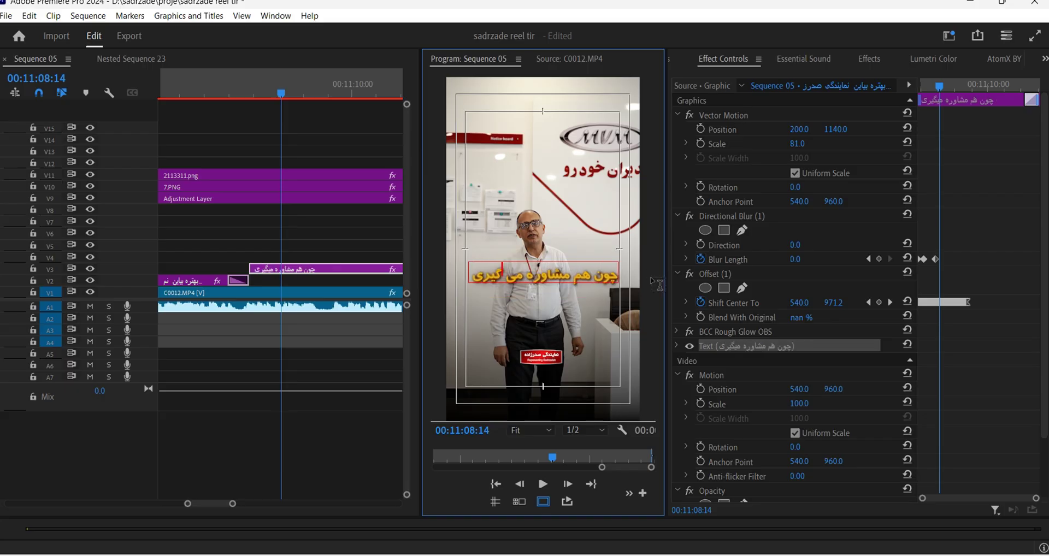
Copy the "چون هم مشاوره می گیری" title onto V4, delay its start and trim its end to match V3
click(306, 239)
drag(290, 269, 291, 257)
drag(250, 258, 313, 256)
key(minus)
drag(384, 258, 350, 258)
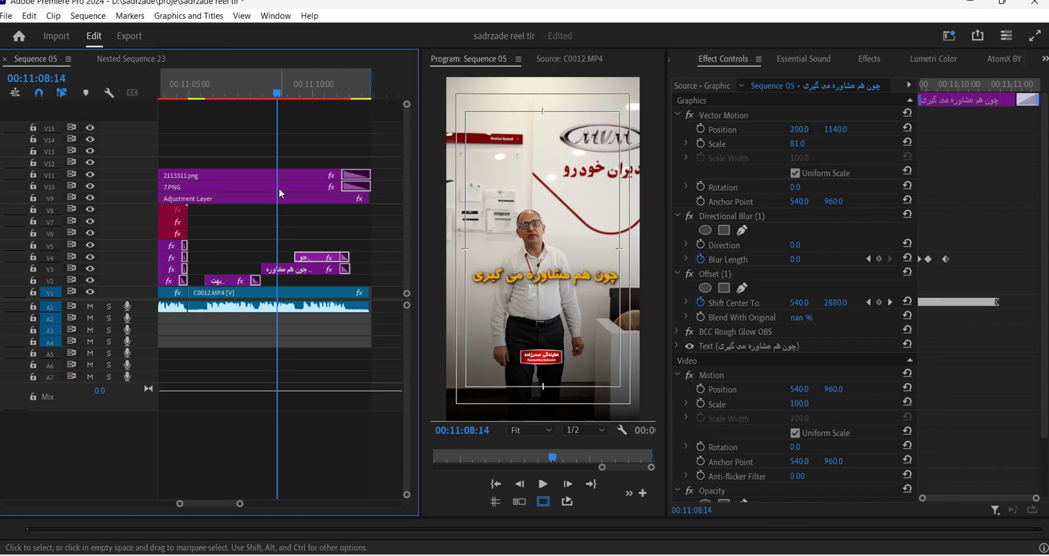
Lower the V4 title to a vertical position of 1266 and retype it as "هم سریع خودرو تحویل می گیری"
key(space)
scroll(281, 194, down, 1)
key(space)
drag(836, 130, 905, 130)
double_click(573, 301)
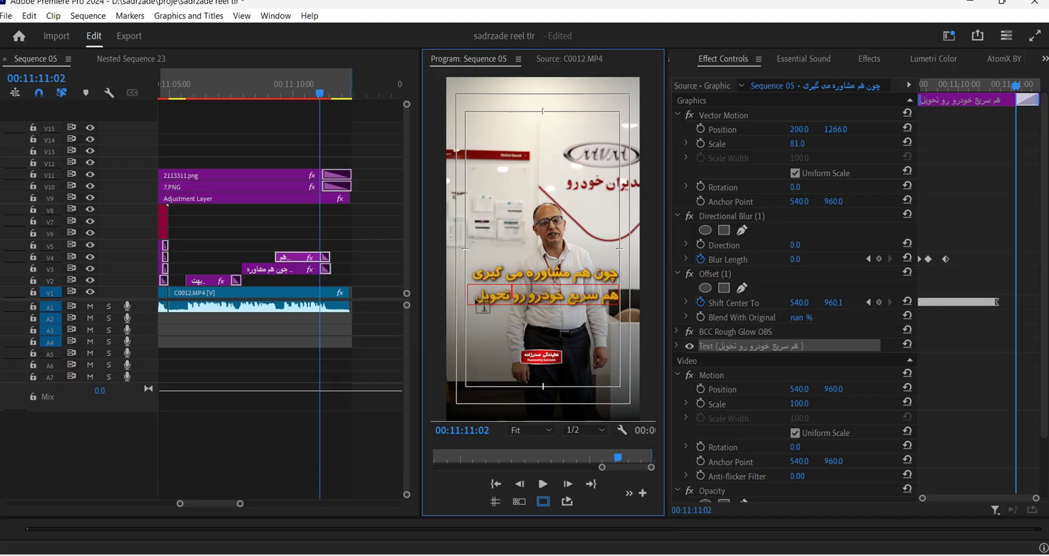
key(ctrl+z)
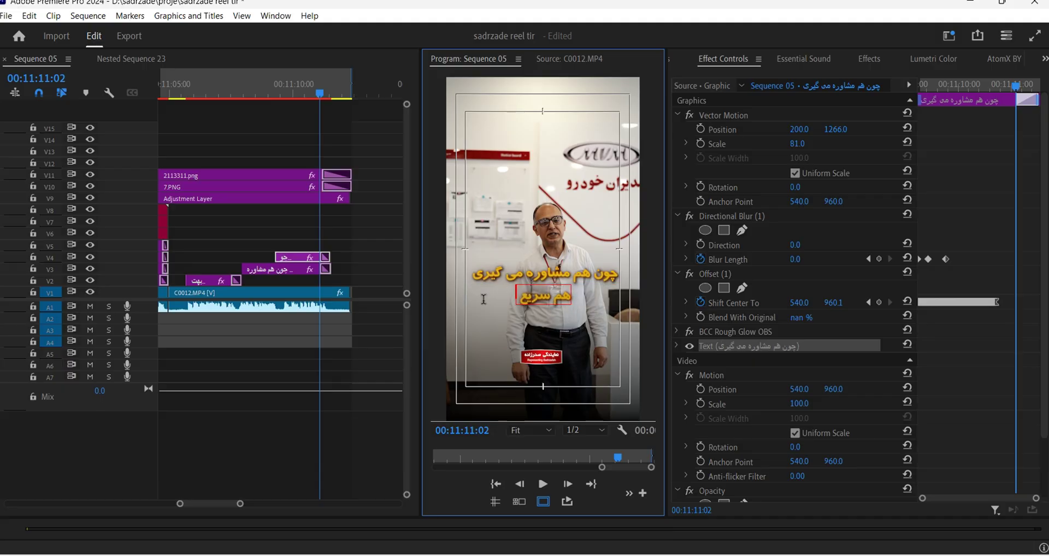
text(خودرو تحویل می گیری)
Set the V4 title's vector motion scale to 70 and save the project
click(798, 143)
text(70)
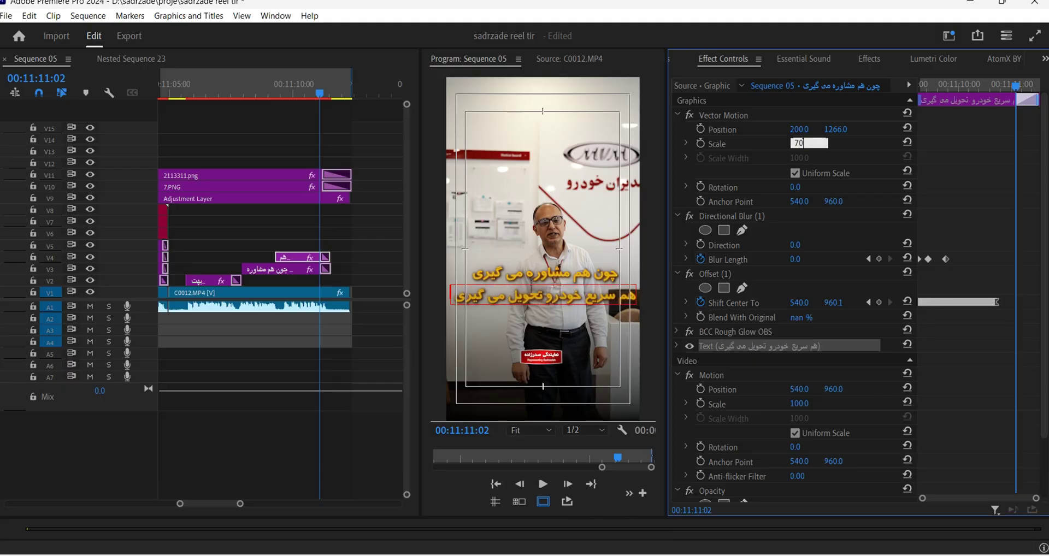
key(Return)
click(244, 125)
key(ctrl+s)
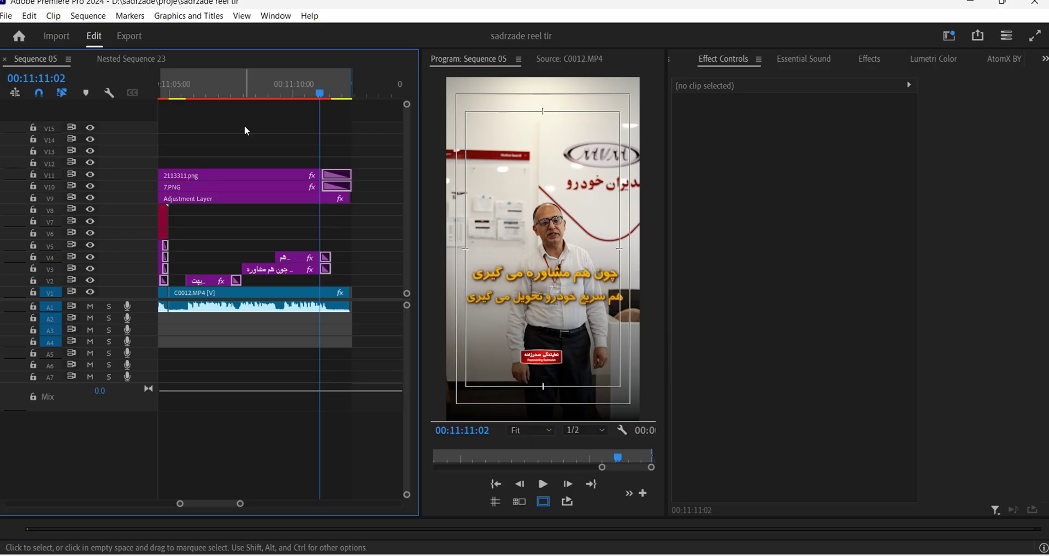
Copy the closing logo clip 2113311.png from the previous section onto V12 over the end of C0012.MP4 and render the section
scroll(257, 106, down, 4)
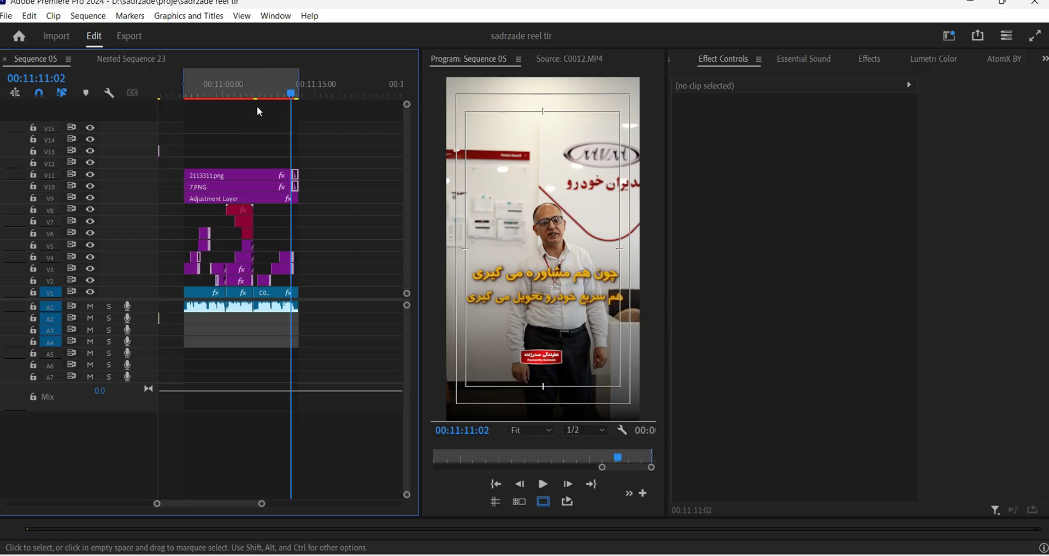
scroll(257, 106, up, 6)
click(307, 88)
click(298, 317)
scroll(306, 152, down, 1)
drag(281, 152, 255, 164)
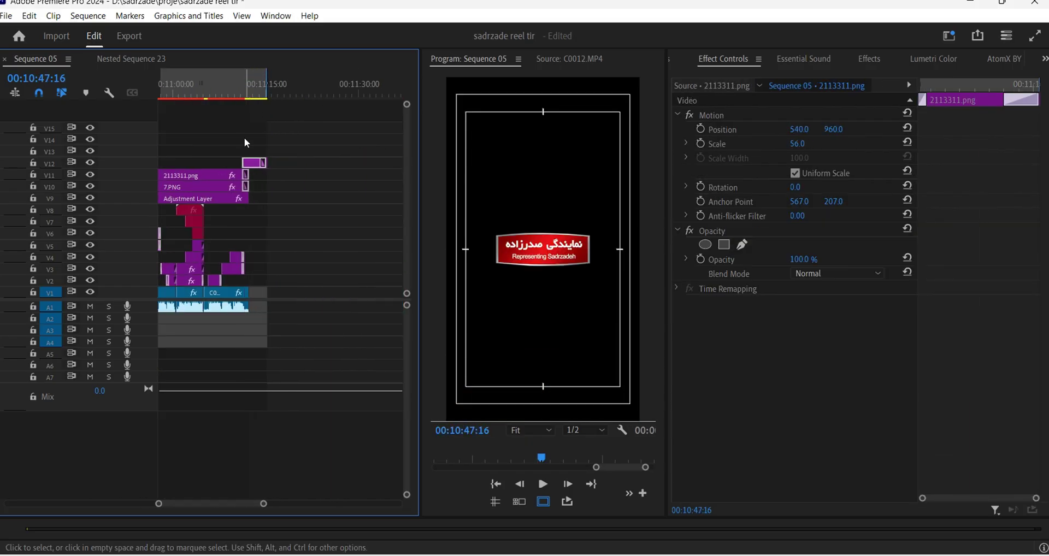
key(Return)
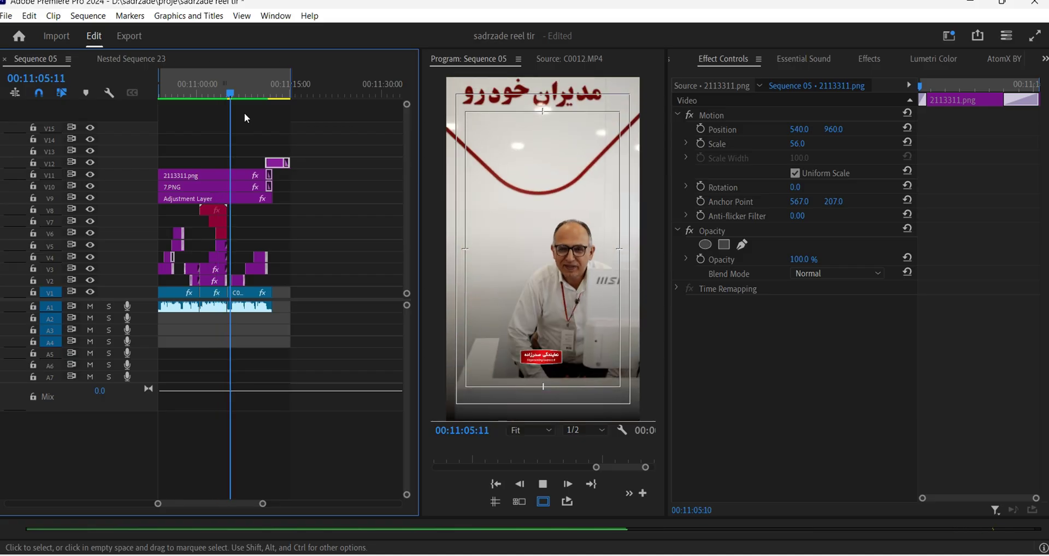
Apply the default video transition to the end of C0012.MP4, check it in playback and lengthen it slightly
click(270, 89)
key(equal)
key(equal)
click(253, 294)
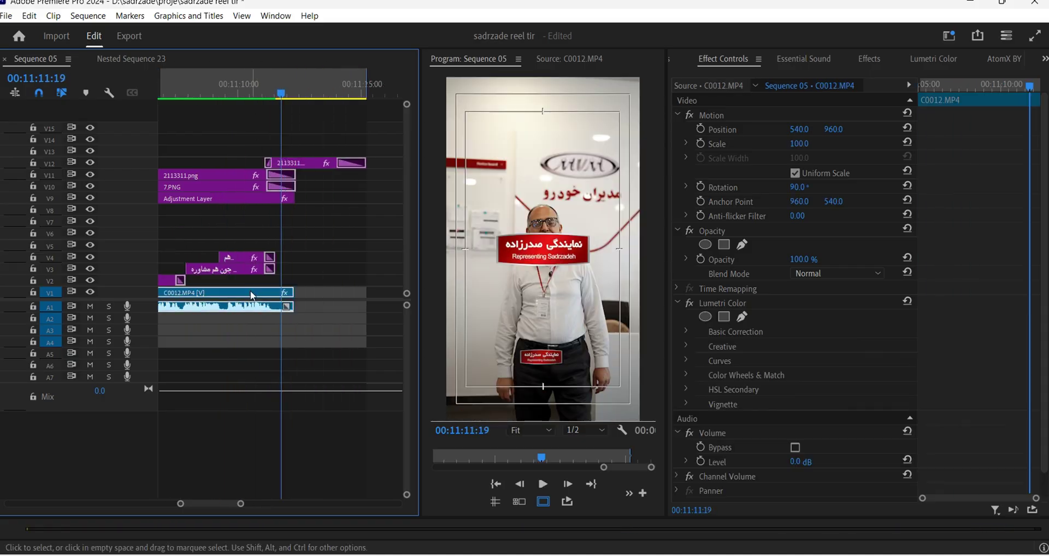
key(ctrl+d)
click(253, 89)
key(space)
key(space)
drag(267, 292, 261, 292)
click(237, 146)
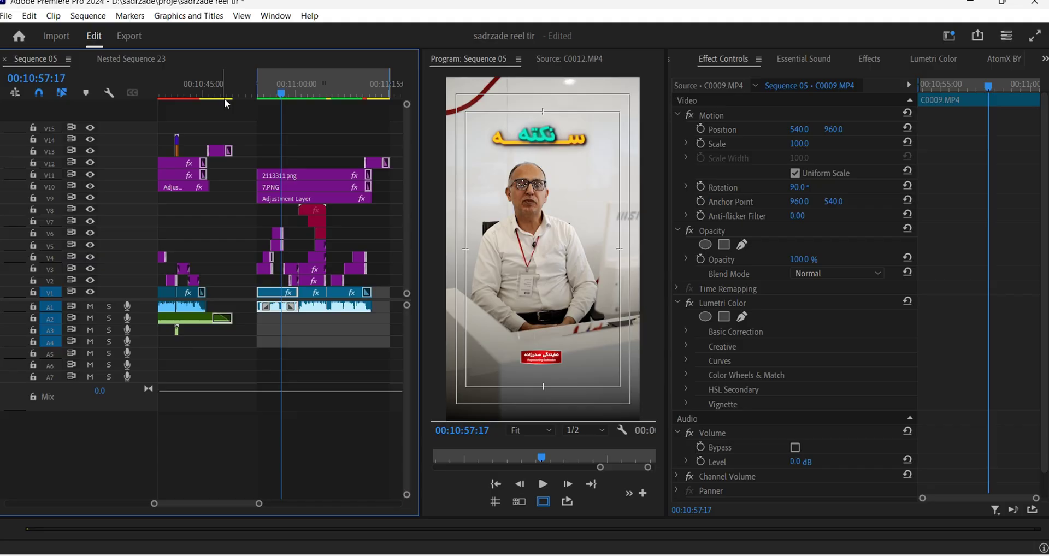
Copy the previous section's background music to A2 under the new section beginning at C0009.MP4, and play the section
click(228, 328)
drag(268, 368, 167, 320)
drag(195, 318, 295, 318)
key(Return)
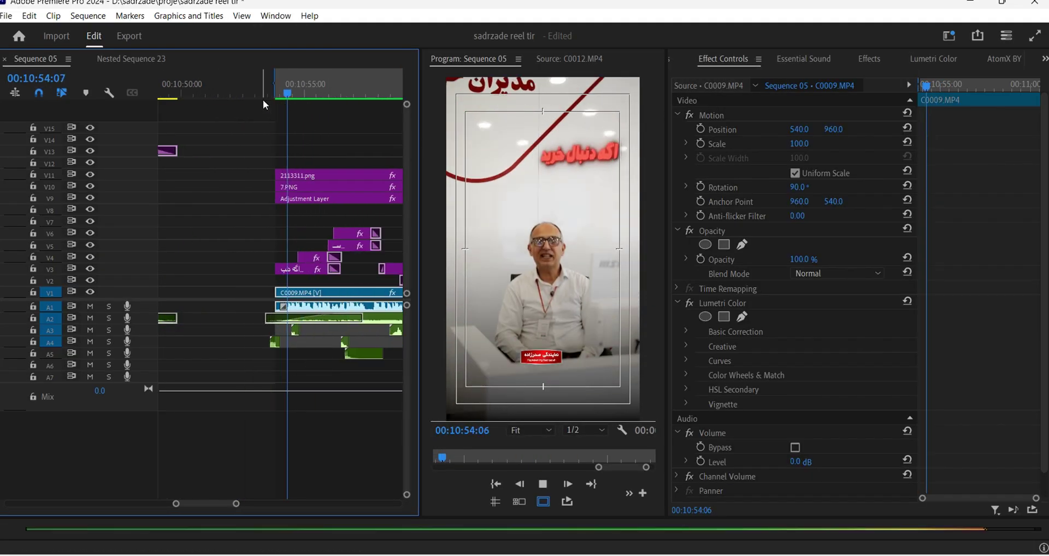
Align the A3 sound effect with the start of the "XS5 pro" title and Data 01.wav on A4 with the opening title
click(288, 88)
key(equal)
drag(300, 330, 313, 331)
drag(258, 341, 268, 341)
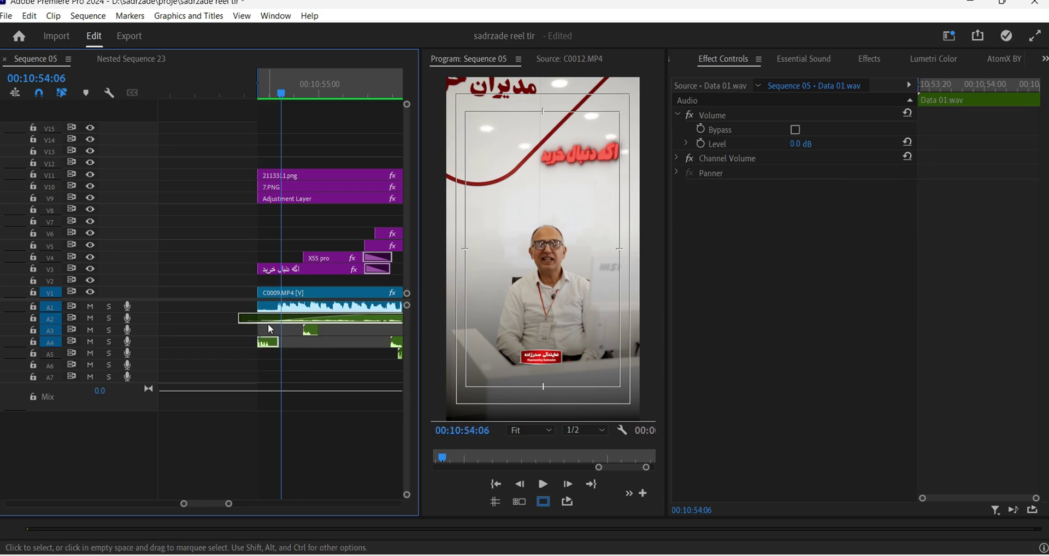
key(space)
key(minus)
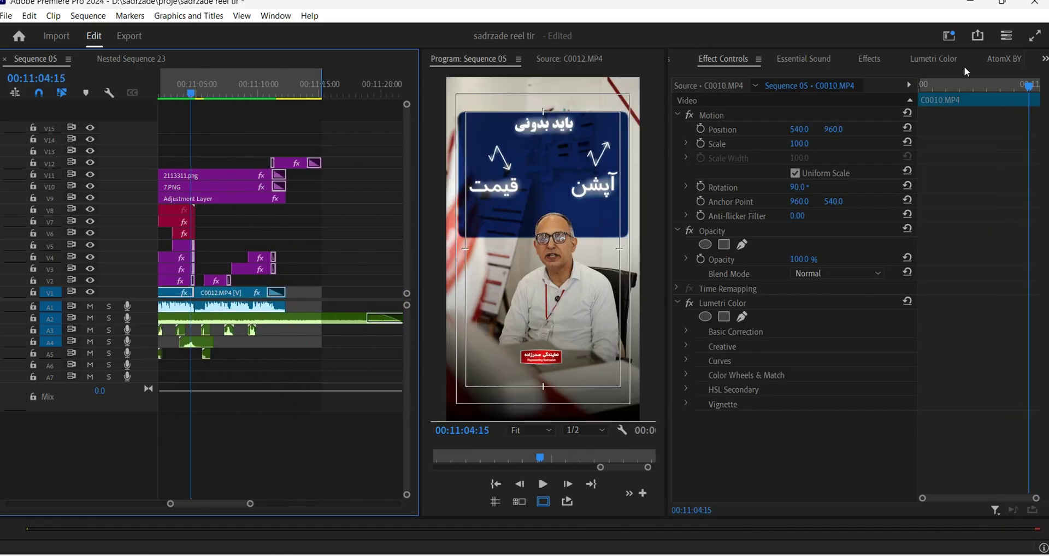
Copy the film-burn transition and its sound from the previous section into the new section, putting the sound on A6
click(1004, 59)
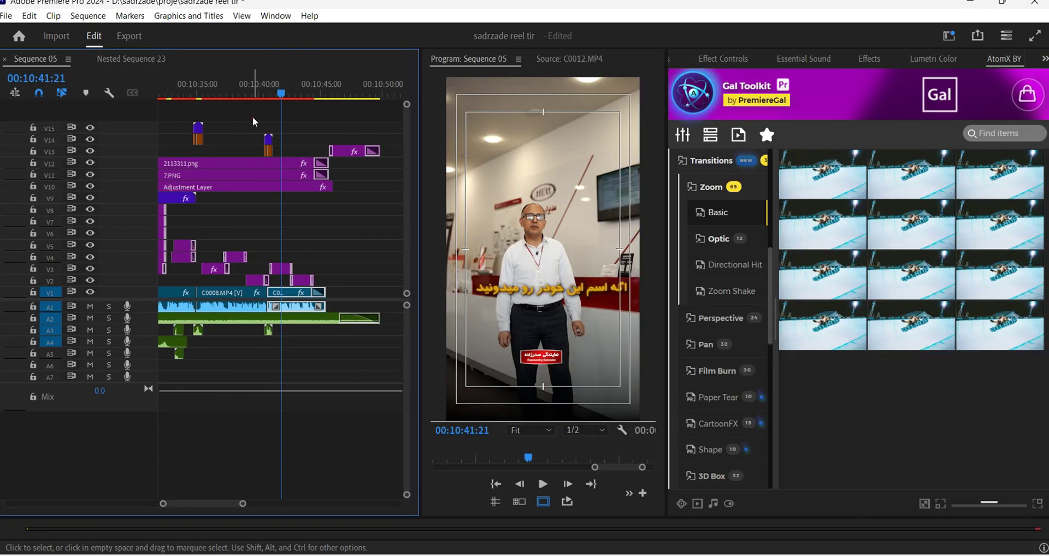
drag(253, 121, 367, 350)
drag(375, 137, 298, 151)
click(285, 85)
key(=)
key(=)
drag(321, 330, 321, 365)
Align the film-burn clips and their sound with the cut between C0010.MP4 and C0012.MP4 and play the result
drag(305, 123, 329, 160)
shift+click(322, 366)
drag(323, 366, 235, 365)
click(210, 91)
key(space)
key(-)
key(-)
key(-)
Move the film-burn clips and their A6 sound to the cut between C0009.MP4 and C0010.MP4, then preview the section
click(243, 87)
key(=)
drag(331, 128, 356, 163)
shift+click(345, 365)
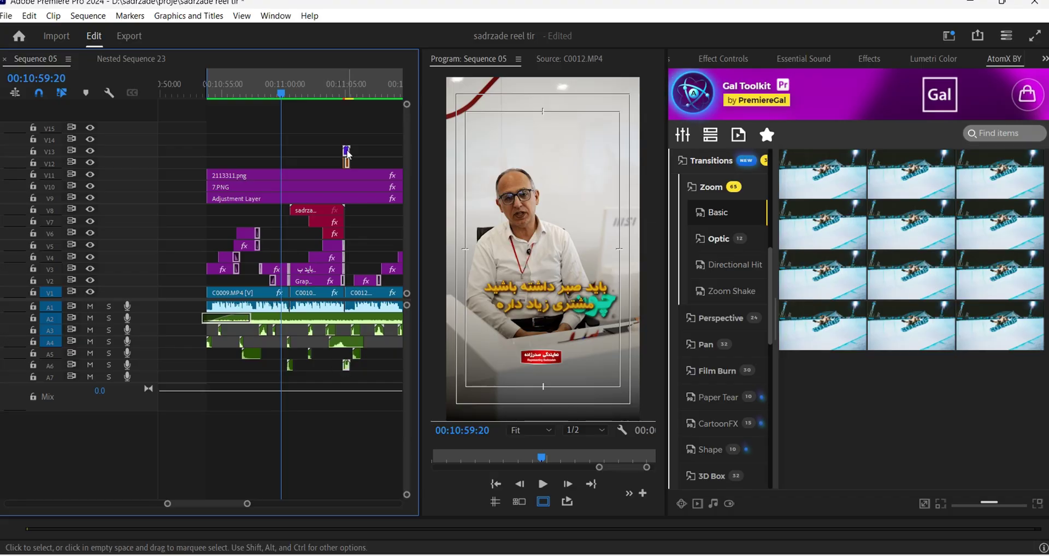
drag(348, 368, 298, 355)
click(271, 87)
key(=)
key(=)
drag(318, 117, 357, 155)
key(space)
key(-)
key(-)
key(-)
key(Return)
key(Escape)
Copy the film-burn transition over the cut between C0010.MP4 and C0012.MP4, with its sound on A5
click(269, 89)
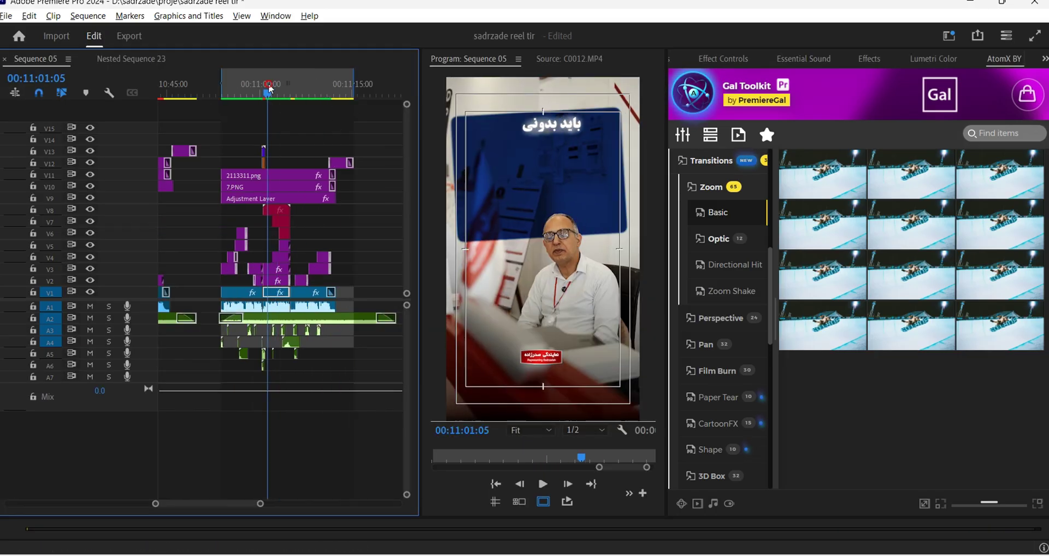
key(=)
drag(277, 162, 330, 159)
click(326, 89)
key(=)
key(=)
key(=)
double_click(300, 358)
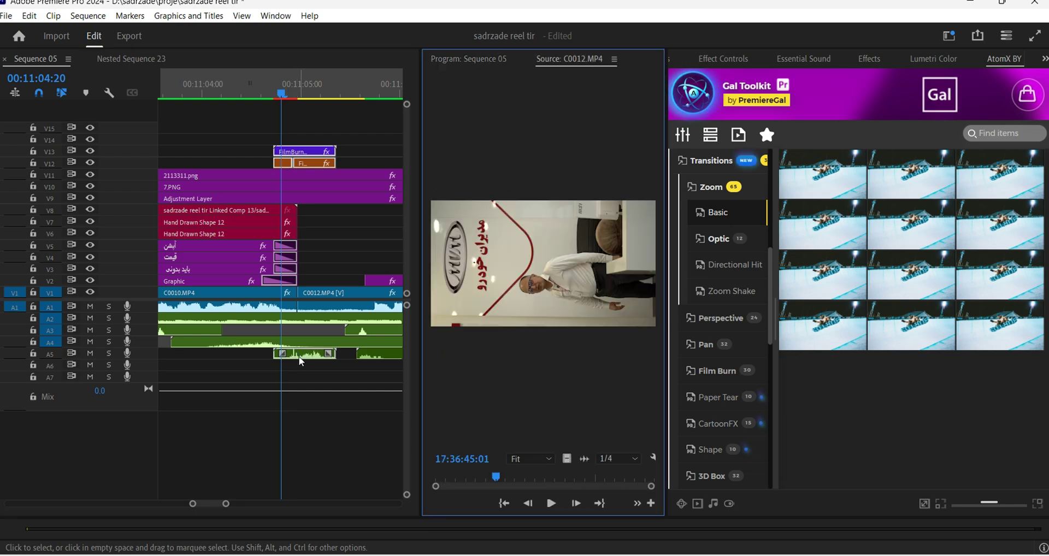
Trim the A2 background music to the end of the closing logo clip and save the project
click(261, 79)
key(-)
key(-)
key(-)
key(-)
key(Return)
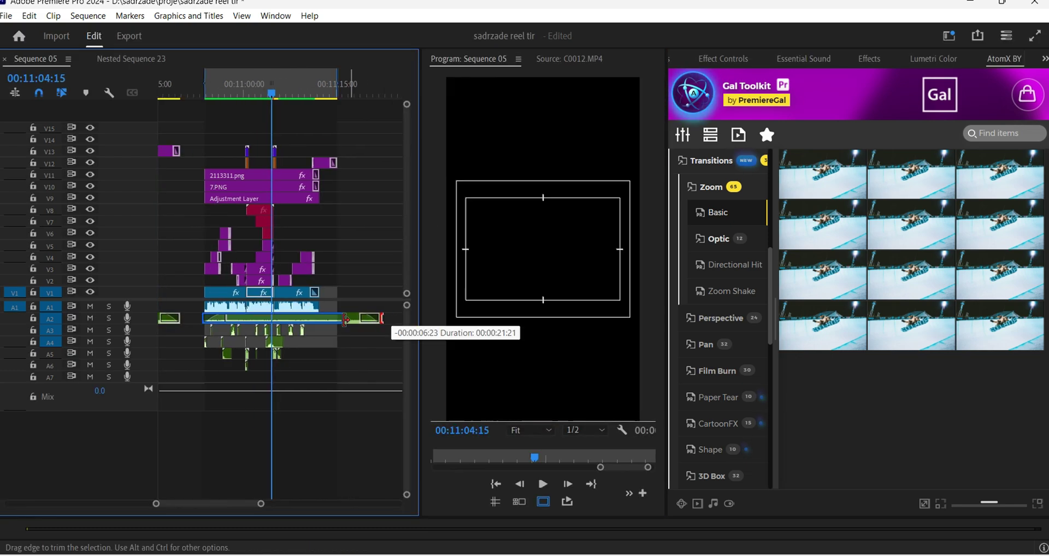
key(ctrl+s)
Tag C0012.MP4 and C0010.MP4 as Dialogue, with noise reduction 1.2 and 1.4 and levels of 1.5 and 1.3 dB respectively
click(803, 58)
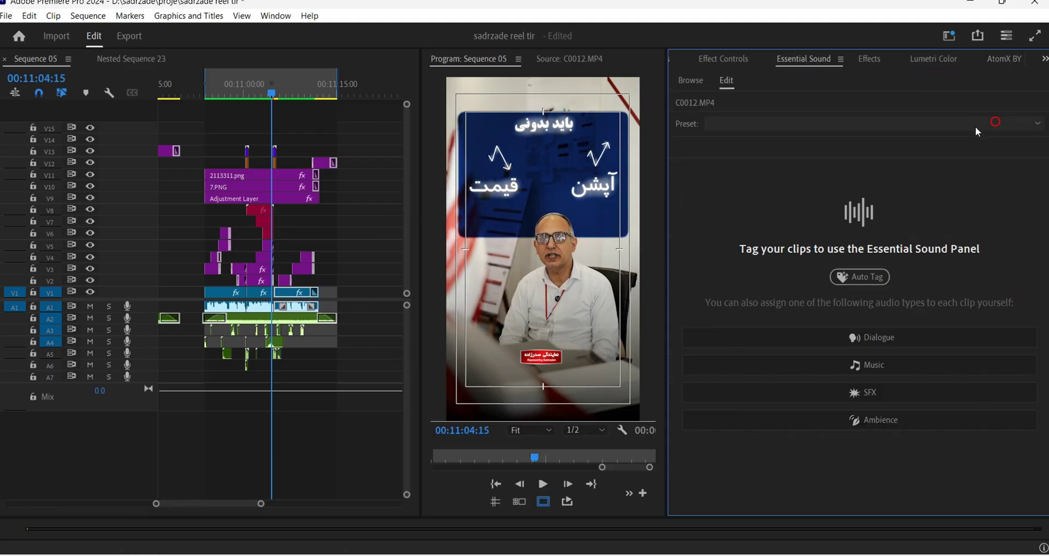
click(915, 461)
click(260, 305)
click(687, 377)
click(733, 392)
click(909, 461)
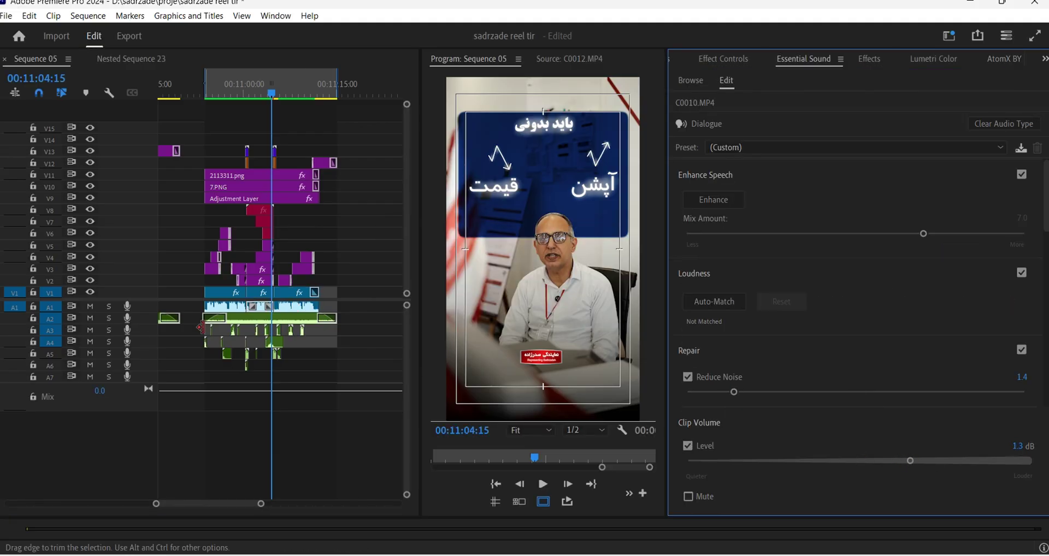
Set C0009.MP4's dialogue audio to noise reduction 1.3 and a level of 1.4 dB, and play the section
click(227, 305)
click(688, 377)
click(730, 391)
click(912, 461)
click(298, 136)
key(Return)
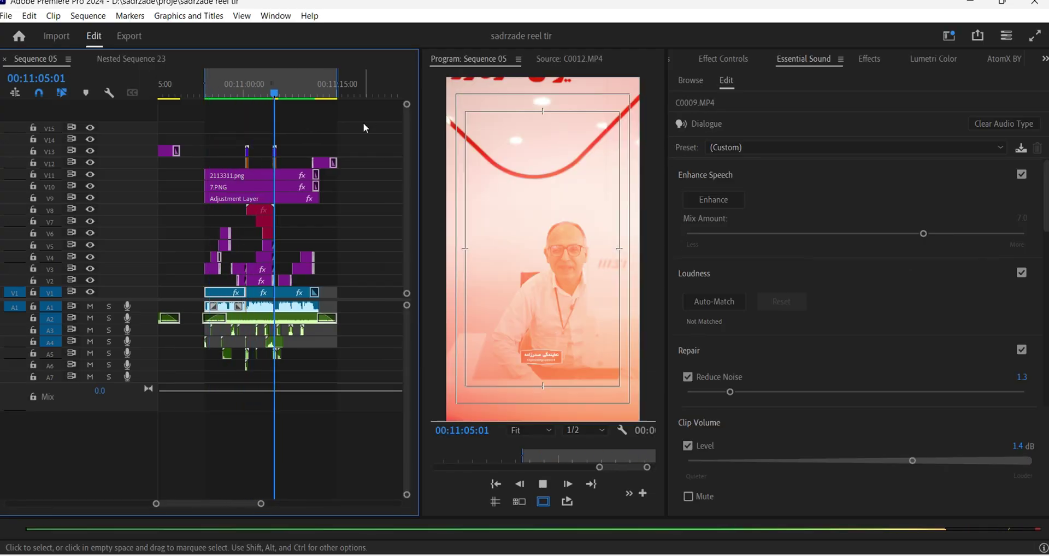
Start Position and Scale keyframes on C0012.MP4 at 00:11:07:19
key(equal)
click(328, 293)
click(287, 88)
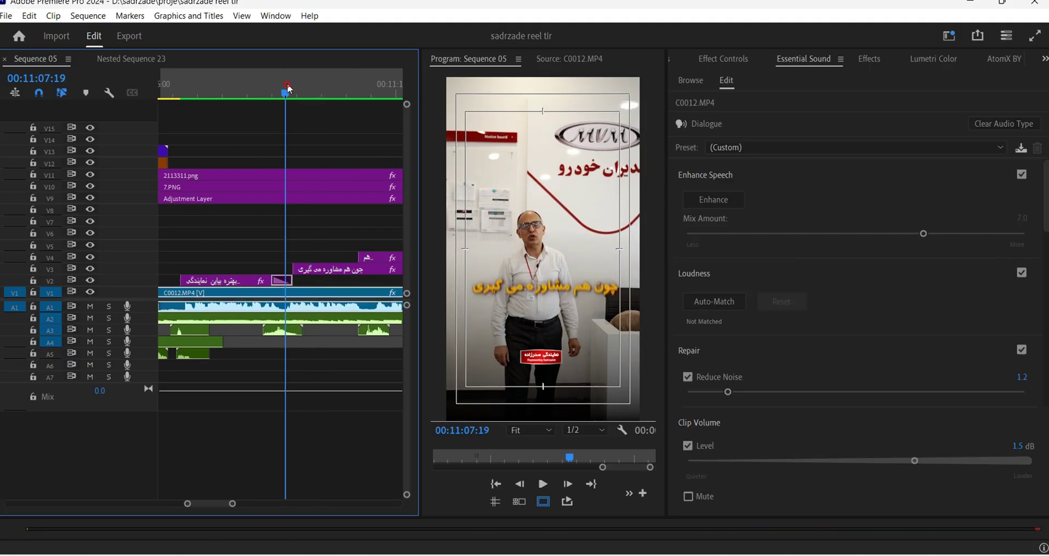
click(723, 59)
click(701, 144)
click(701, 129)
Keyframe C0012.MP4 at 00:11:08:07 with a scale of 134 and a position of 540, 862
key(Right)
key(Right)
key(Right)
key(Right)
key(Right)
key(Right)
key(Right)
key(Right)
key(Right)
key(Right)
key(Right)
key(Right)
key(Right)
drag(800, 144, 815, 144)
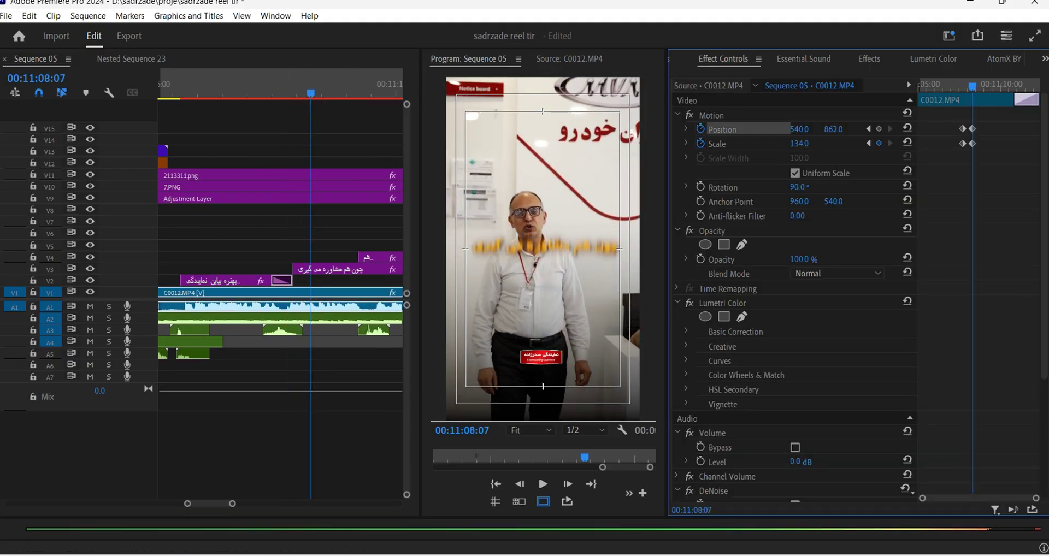
Ease C0012.MP4's start and end Position and Scale keyframes, with the end position at 587, 851, and play the zoom back
right_click(962, 143)
mouse_move(956, 260)
click(845, 340)
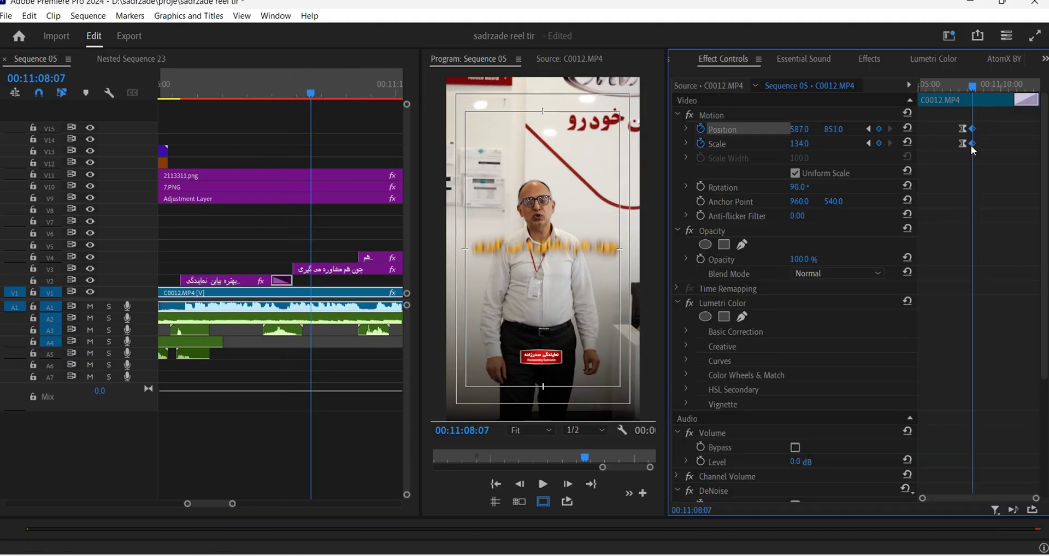
right_click(972, 145)
click(844, 352)
click(285, 82)
key(space)
click(278, 88)
key(space)
key(minus)
key(minus)
key(minus)
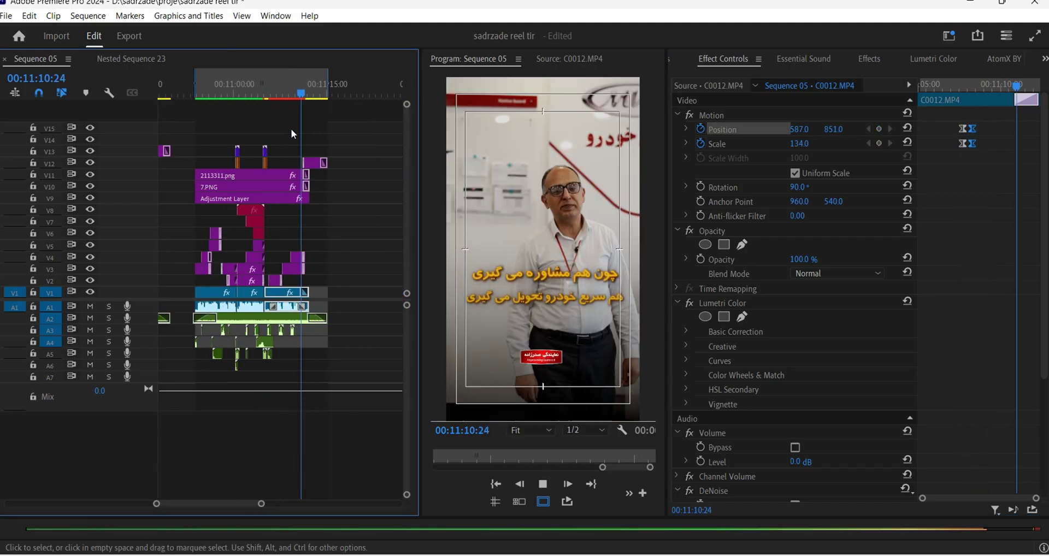
Play C0012.MP4's zoomed-in part and add Position and Scale keyframes that hold 587, 851 and 134
click(279, 88)
key(space)
key(space)
click(879, 129)
click(879, 143)
Keyframe C0012.MP4 at 00:11:10:07 with the default scale of 100 and position of 540, 960
key(space)
key(space)
click(907, 143)
click(907, 129)
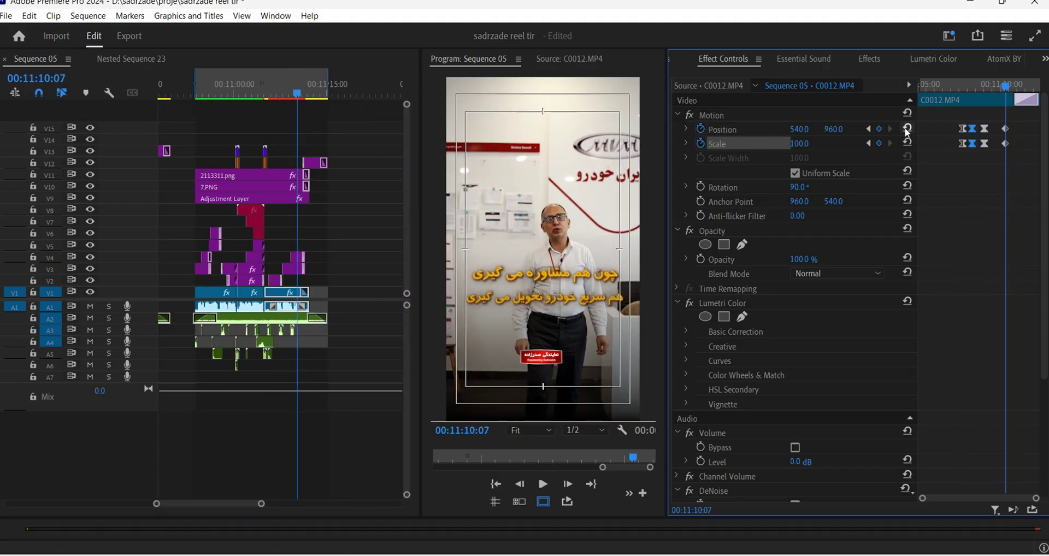
Ease C0012.MP4's last Position and Scale keyframes and play the zoom-out back
click(283, 88)
key(space)
key(space)
drag(996, 121, 1015, 150)
right_click(1005, 143)
mouse_move(967, 258)
click(844, 339)
click(288, 87)
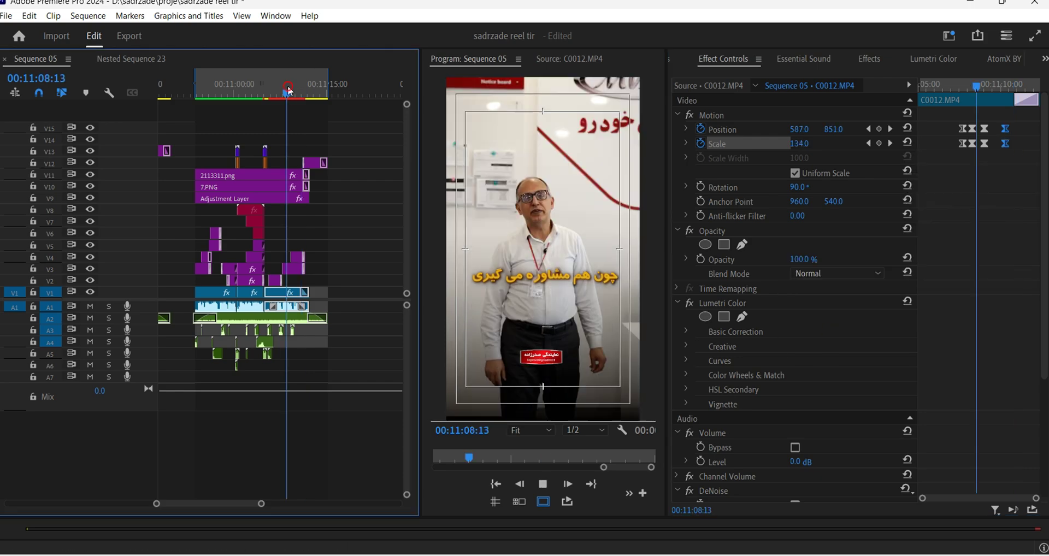
key(space)
Add Scale and Position keyframes to C0012.MP4 at 00:11:05:21 with a scale of 100 and a position of 540, 960
click(277, 84)
key(space)
click(274, 86)
key(space)
key(equal)
key(equal)
click(272, 89)
key(equal)
key(equal)
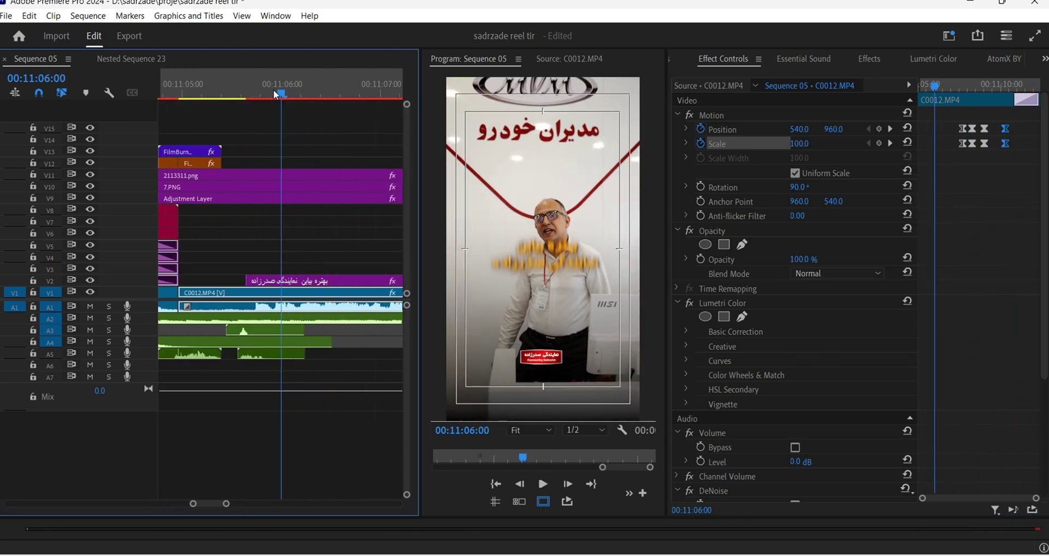
click(265, 90)
click(880, 143)
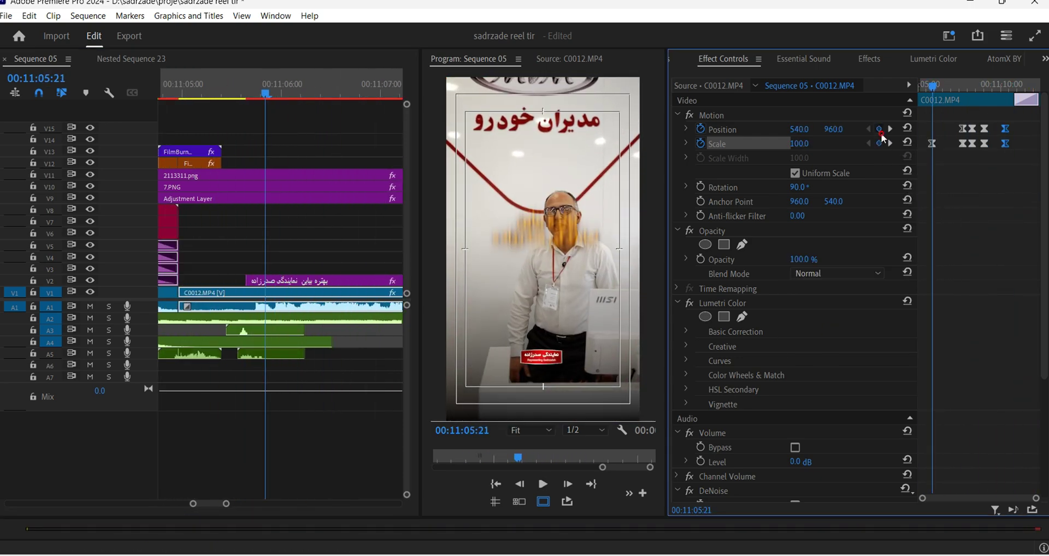
click(879, 130)
Keyframe a zoom on C0012.MP4 at 00:11:06:08 with a scale of 134.9, shifting the position to recentre the speaker
key(space)
key(space)
drag(800, 145, 859, 130)
key(space)
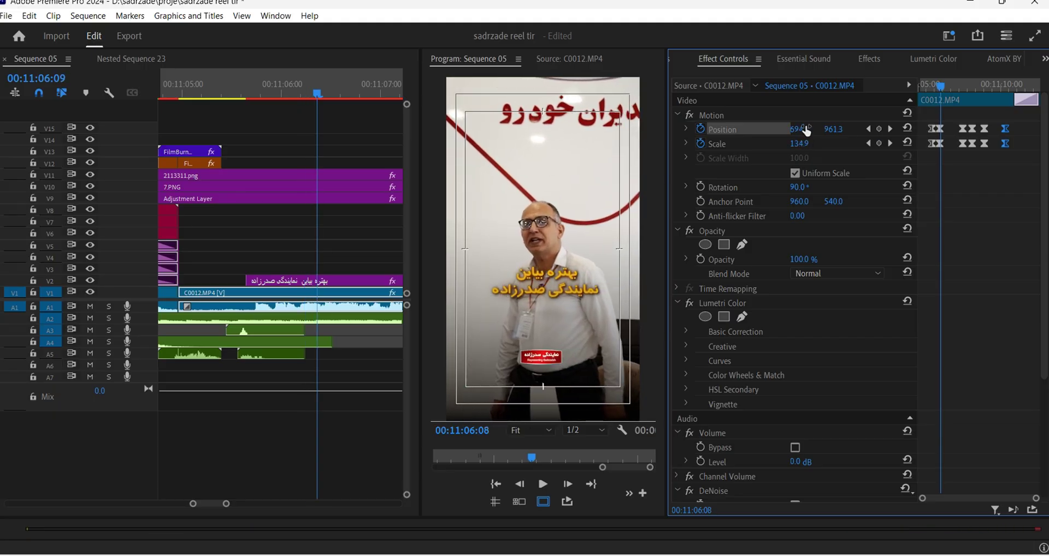
Keyframe C0012.MP4's Position at short intervals up to 00:11:07:08 to keep the walking speaker centred
key(Right)
key(Right)
key(Right)
key(Right)
key(Right)
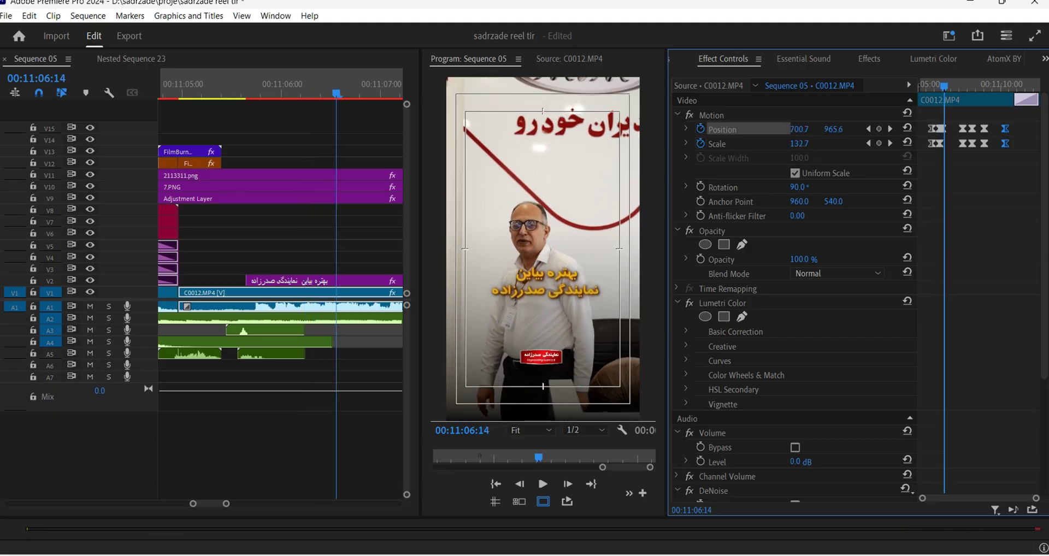
key(Right)
key(Right)
key(Right)
key(Right)
key(Right)
key(Right)
key(Right)
key(Right)
key(Right)
key(Right)
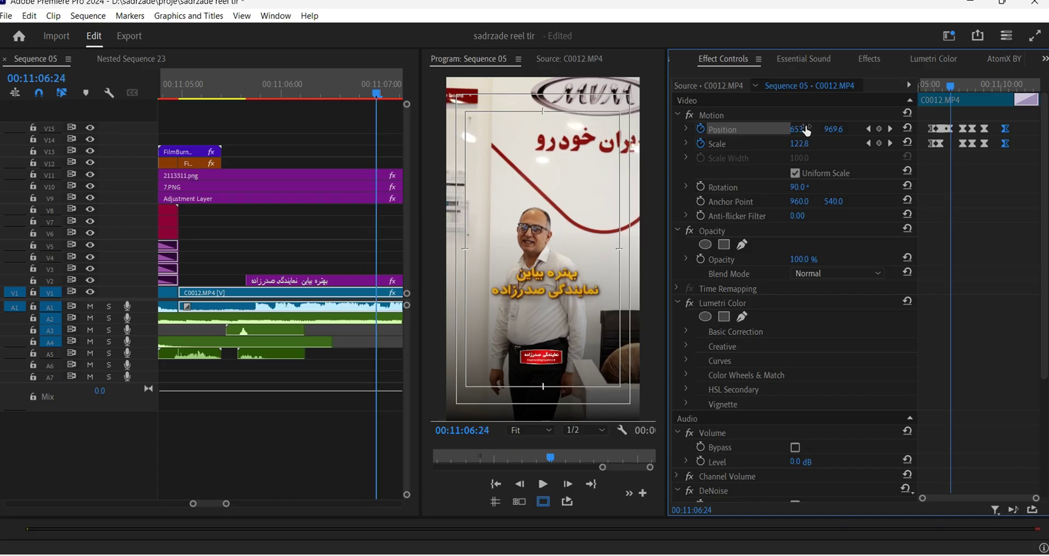
click(800, 129)
click(796, 116)
key(Right)
key(Right)
key(Right)
key(Right)
key(Right)
key(Right)
key(Right)
key(Right)
key(Right)
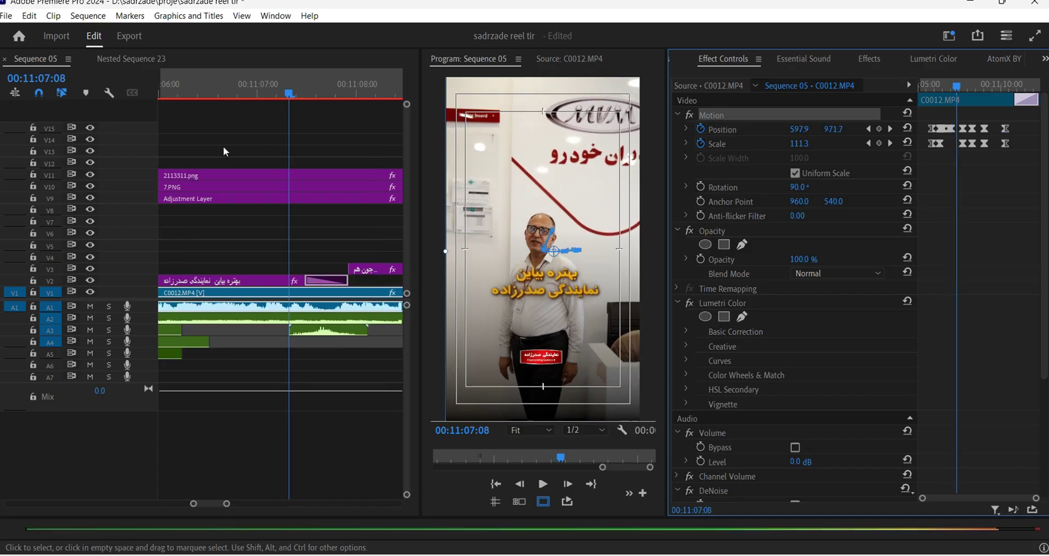
Play C0012.MP4's opening zoom several times to check how it follows the speaker
key(minus)
key(minus)
drag(255, 93, 289, 91)
key(space)
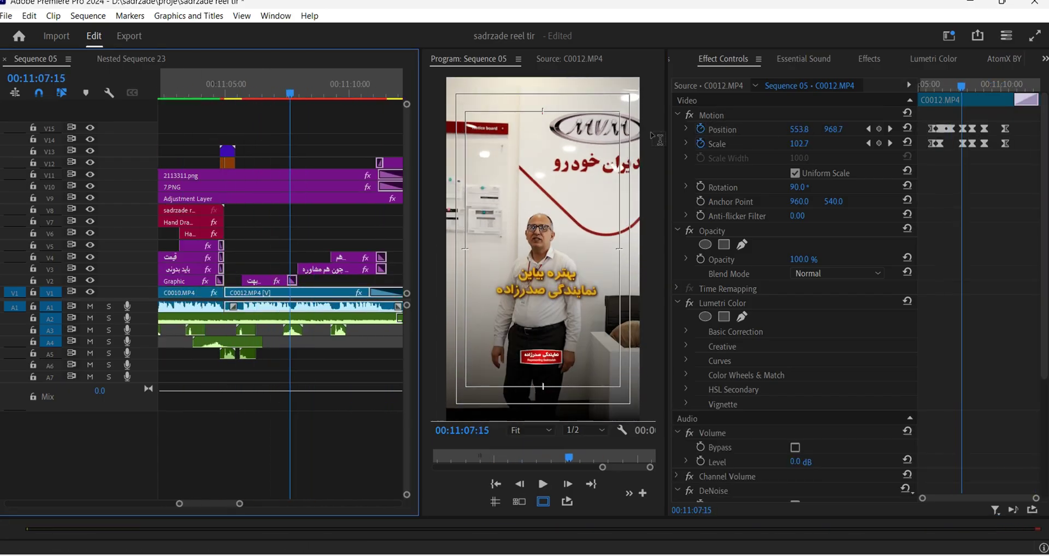
click(233, 83)
key(space)
key(space)
key(equal)
click(253, 81)
key(space)
click(253, 81)
key(space)
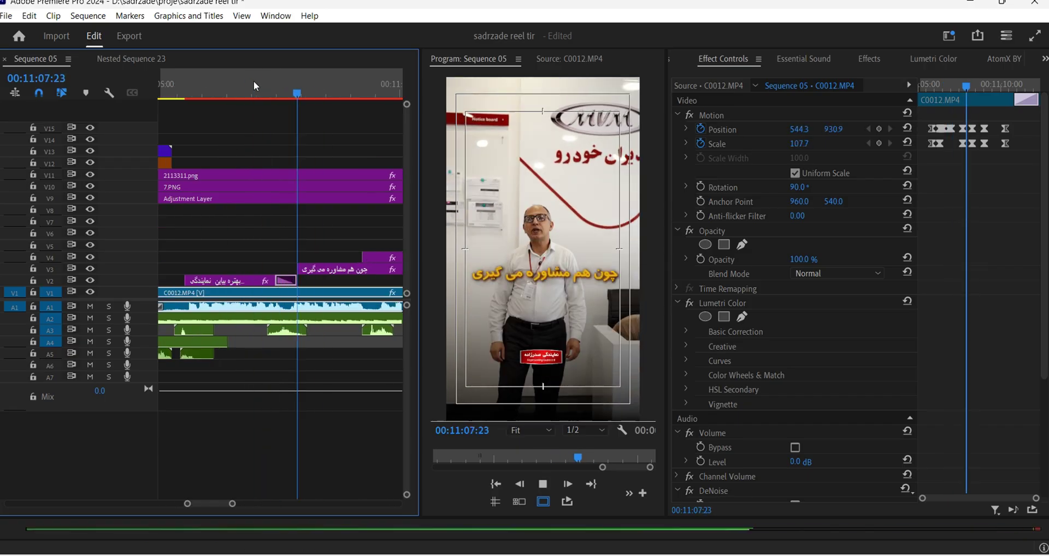
Raise C0012.MP4's scale to 141.2 at 00:11:07:05 and play the zoom from the clip's start
click(264, 83)
key(Left)
key(Left)
drag(799, 143, 809, 144)
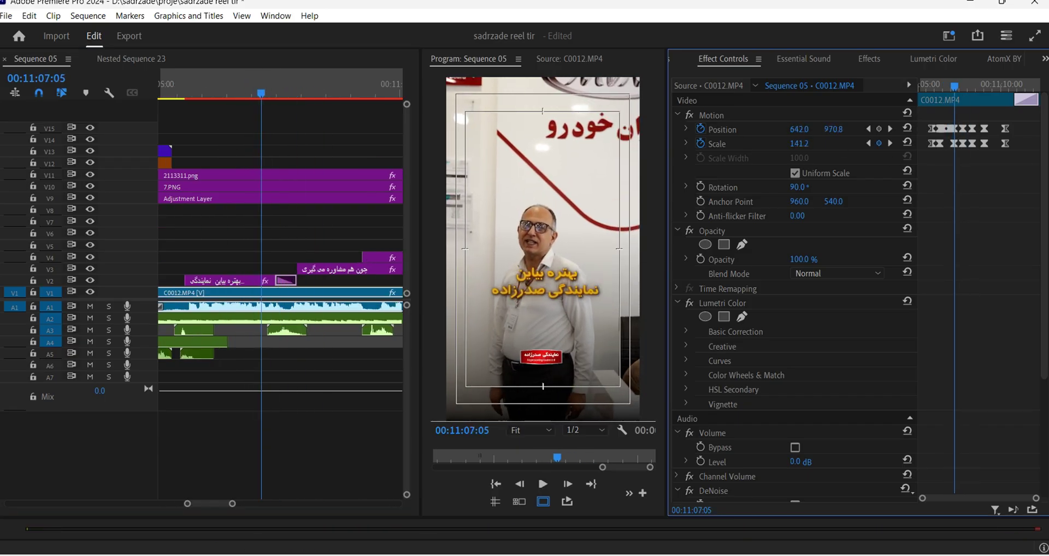
key(shift+Left)
click(188, 90)
key(space)
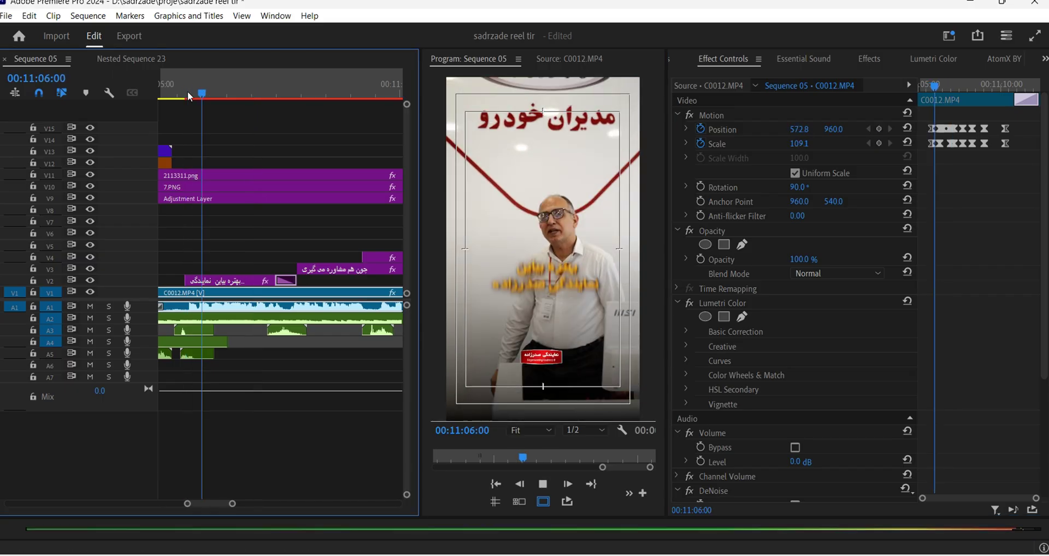
key(space)
click(189, 89)
key(space)
key(space)
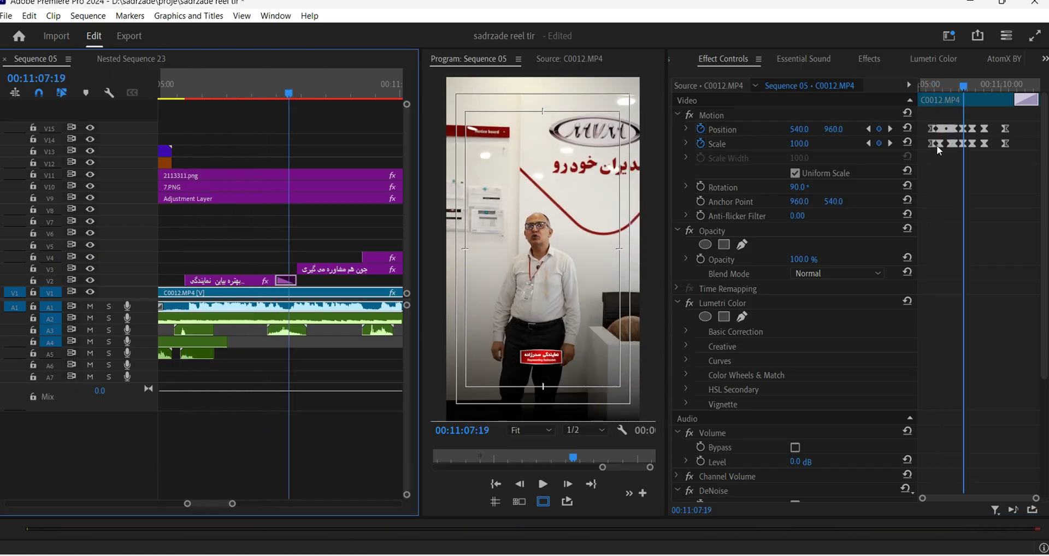
Replace C0012.MP4's early Position and Scale keyframes with new ones at the clip's start and a scale of 124 at 00:11:05:20
mouse_move(938, 140)
mouse_down()
mouse_move(956, 154)
mouse_move(956, 135)
mouse_move(926, 146)
mouse_up()
key(Delete)
click(931, 83)
key(space)
key(space)
click(931, 84)
key(space)
key(space)
key(space)
key(space)
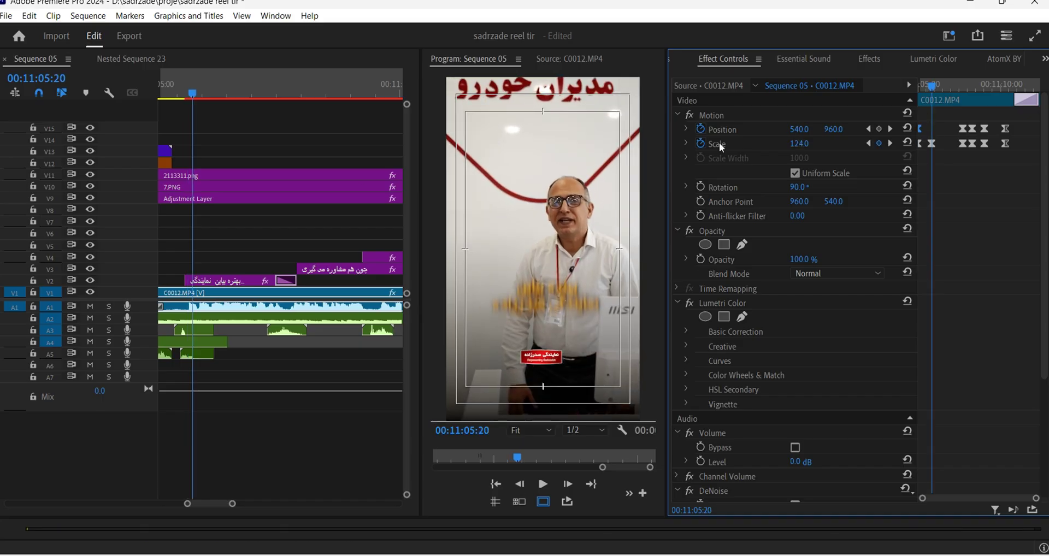
key(space)
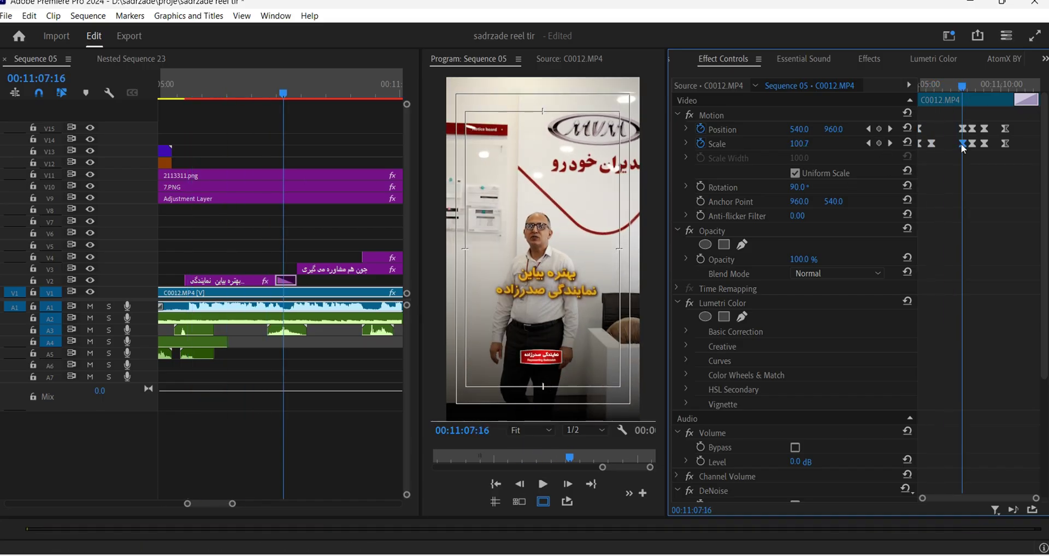
Keyframe C0012.MP4 at 00:11:06:16 with a scale of 173.7 and a position of 771, 960, and play the zoom back
click(913, 86)
key(space)
drag(800, 145, 933, 130)
key(space)
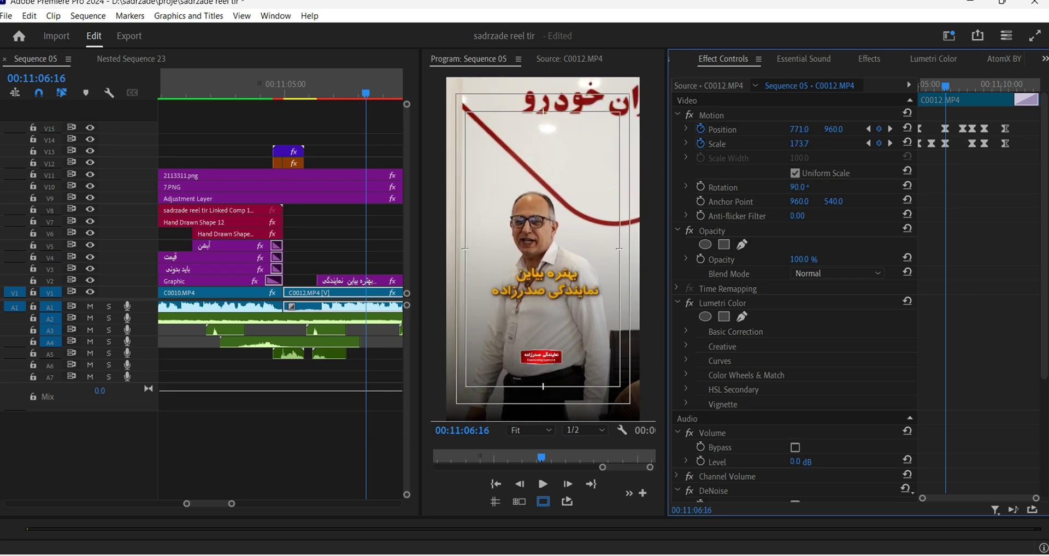
click(289, 88)
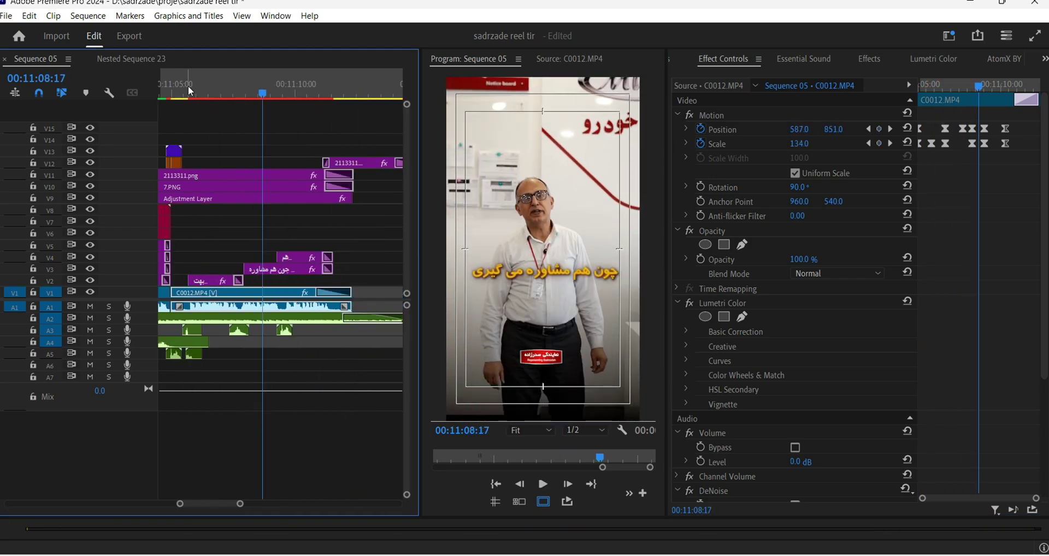
scroll(276, 104, down, 3)
click(269, 87)
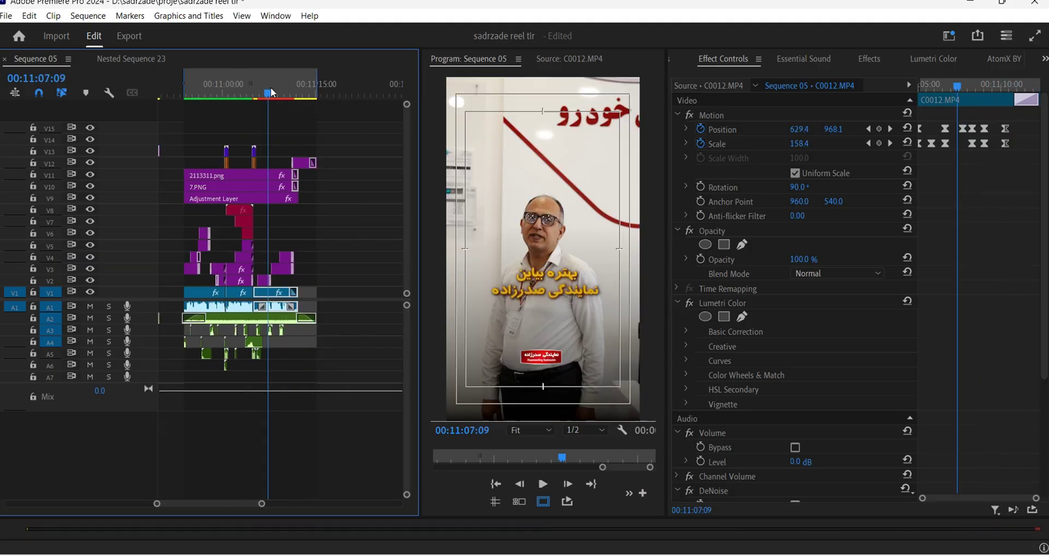
Save the project and open the media export settings for Sequence 05
key(ctrl+s)
click(29, 16)
mouse_move(4, 18)
click(309, 131)
key(ctrl+m)
click(608, 301)
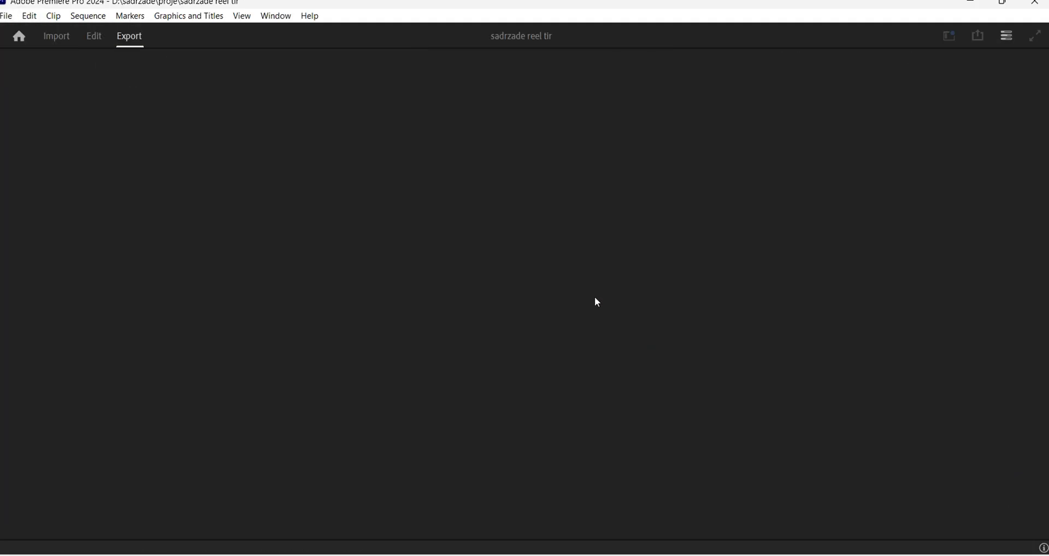
click(680, 301)
Name the output file "mvm 3 tir" in the export folder on drive D and export Sequence 05
click(342, 131)
scroll(388, 301, down, 2)
text(mvm 3 tir)
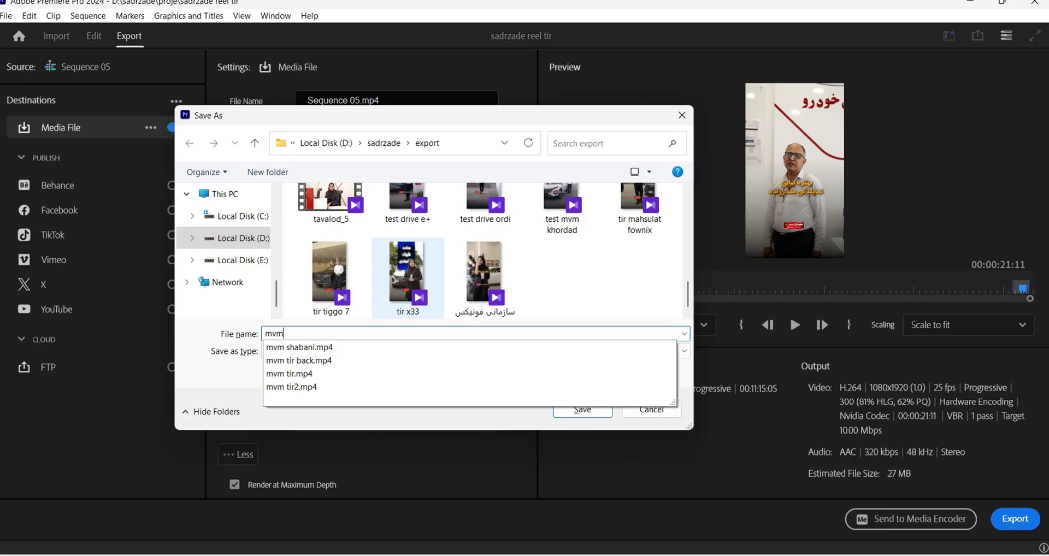
key(Return)
click(1016, 519)
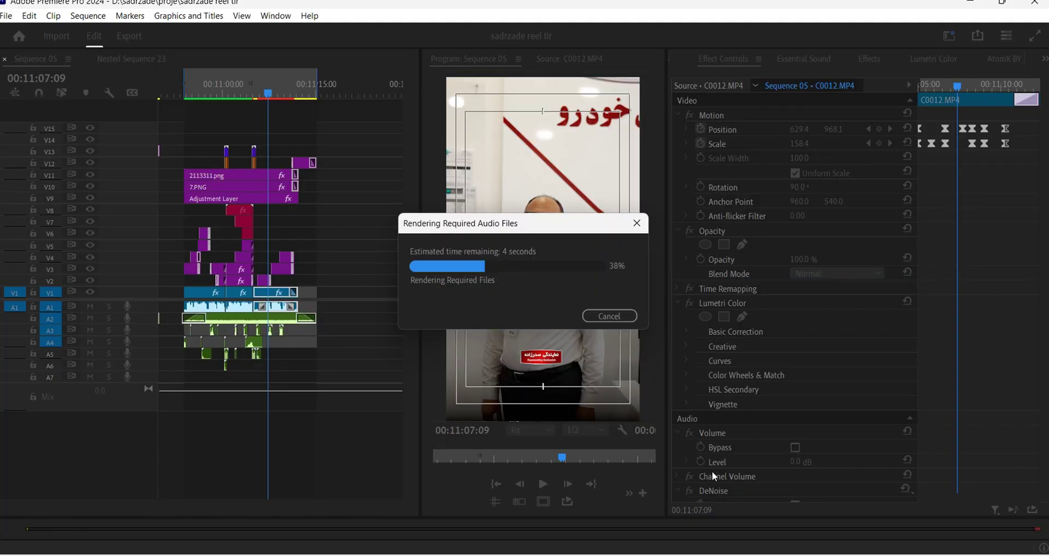
drag(545, 266, 762, 219)
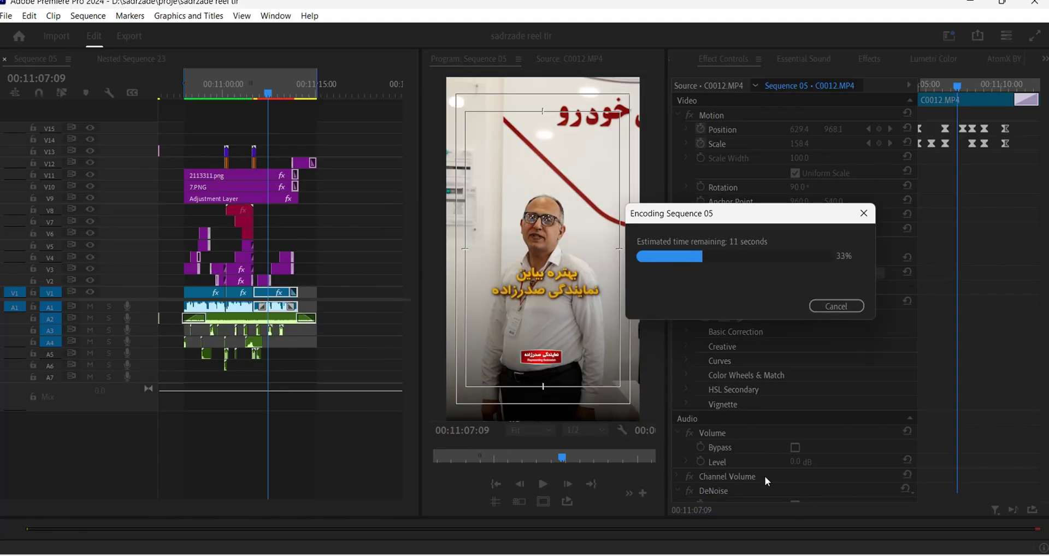